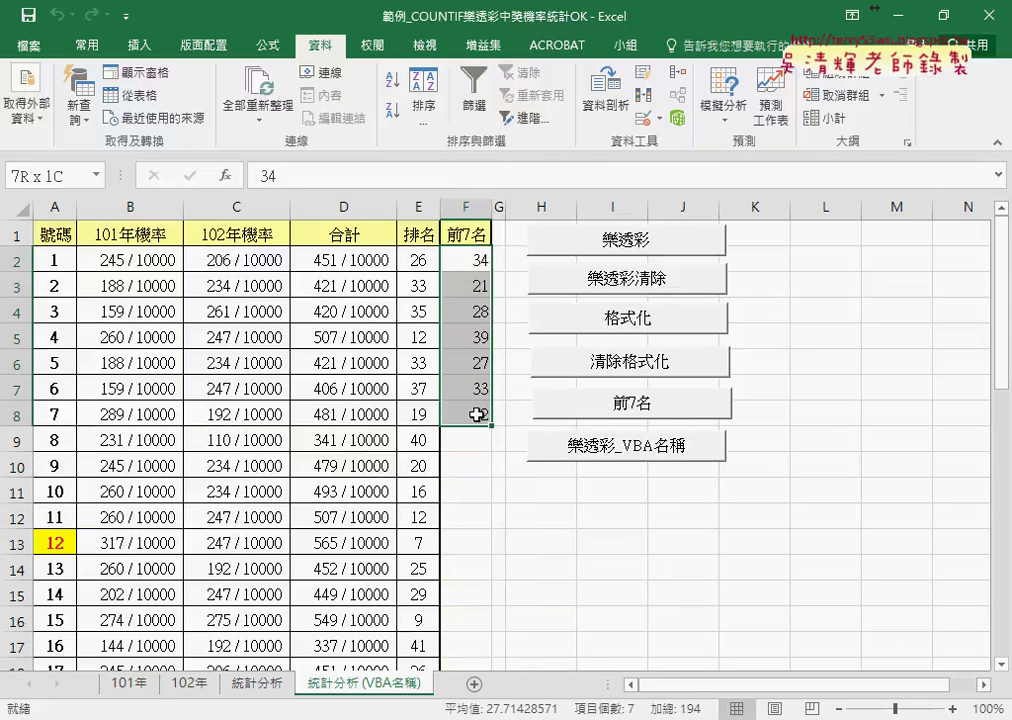
# Step: Run the 前7名 macro to fill F2:F8 with 12, 21, 27, 28, 33, 34, 39, then check F2 and E13's formula
pyautogui.click(648, 408)
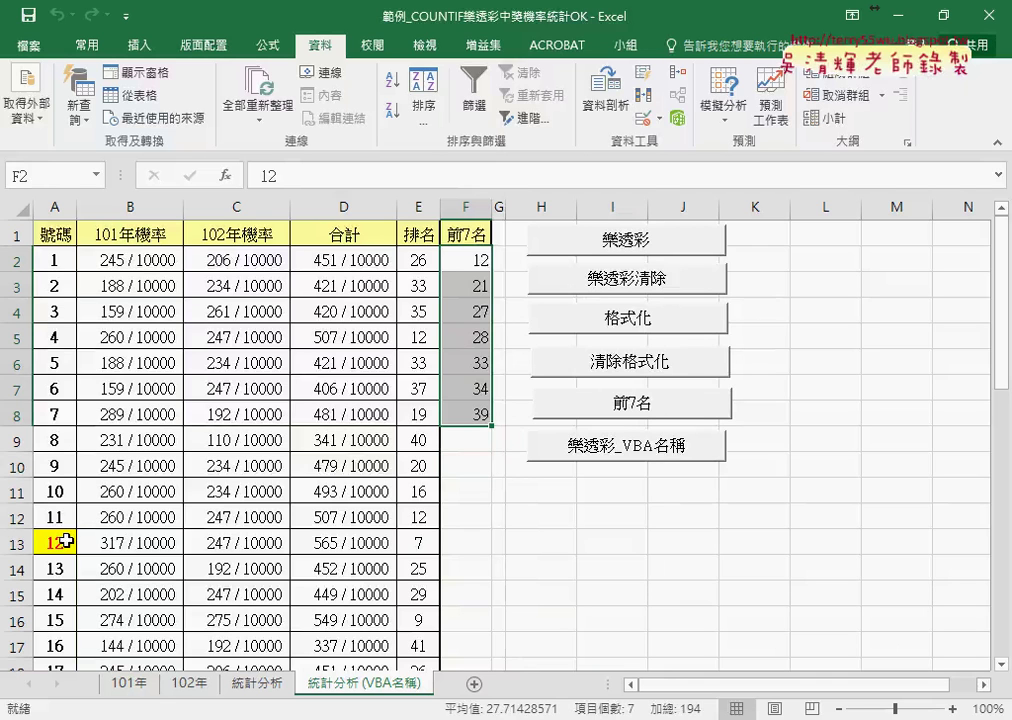
pyautogui.click(470, 260)
pyautogui.click(418, 543)
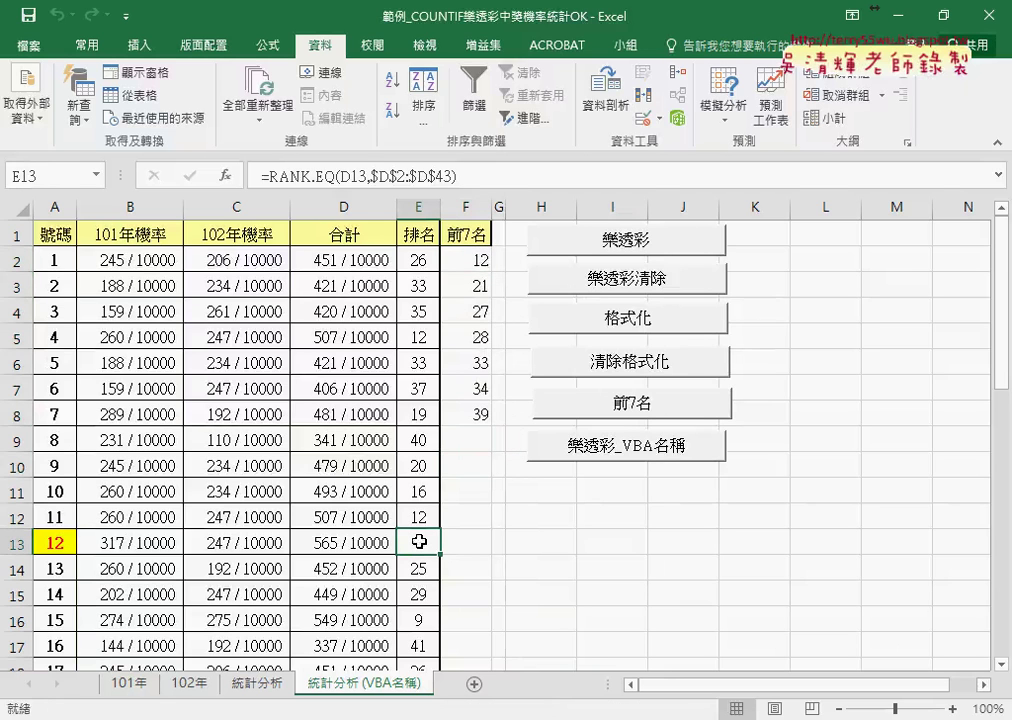
pyautogui.click(474, 258)
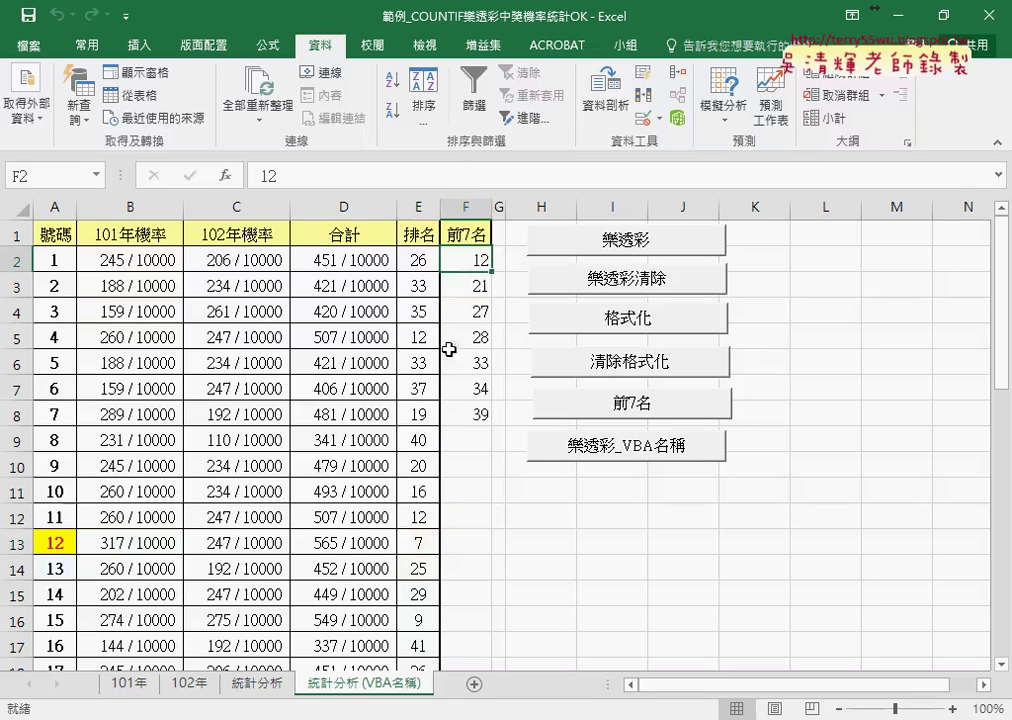
pyautogui.scroll(-3, 418, 482)
pyautogui.scroll(-2, 420, 481)
pyautogui.scroll(-3, 422, 480)
pyautogui.scroll(-2, 421, 480)
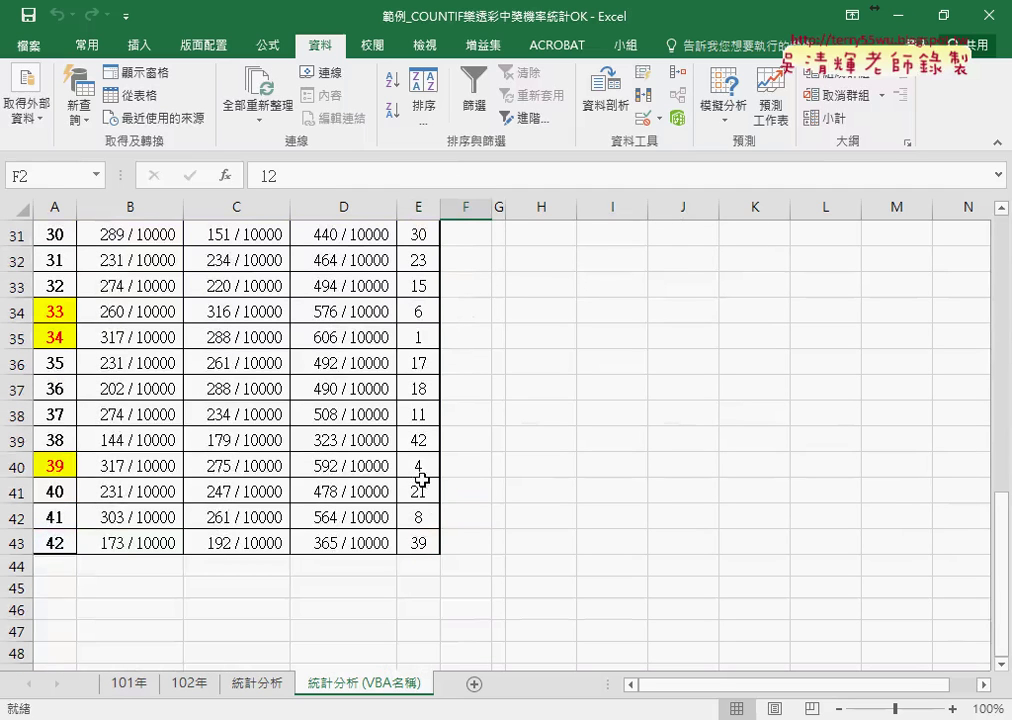
pyautogui.click(421, 339)
pyautogui.click(48, 342)
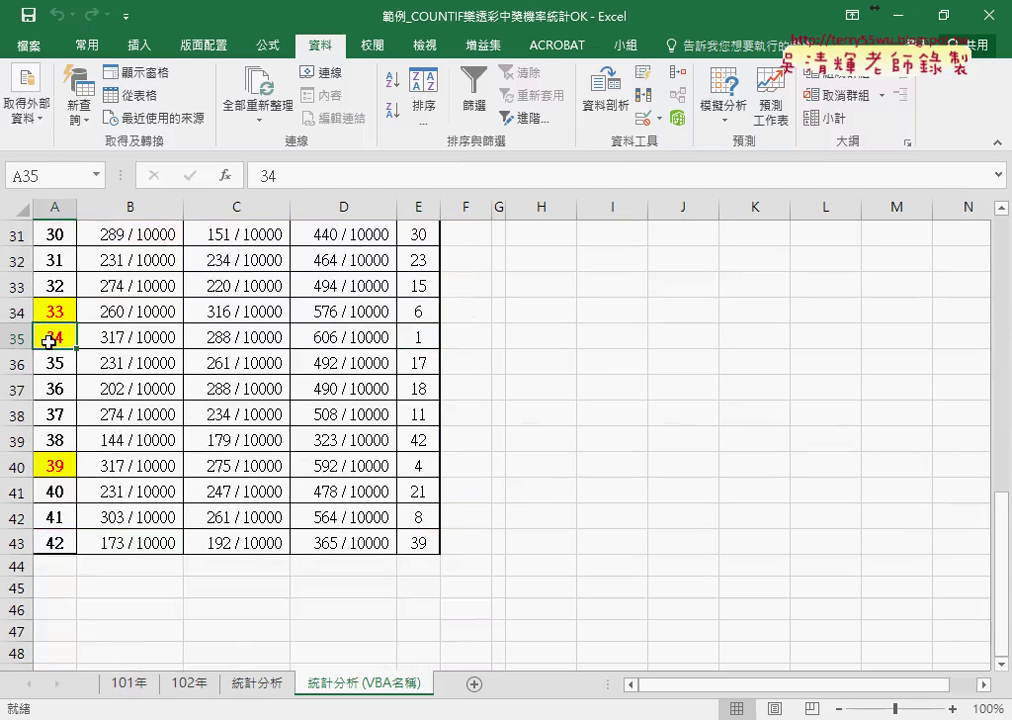
pyautogui.scroll(1, 429, 400)
pyautogui.scroll(2, 429, 400)
pyautogui.scroll(1, 429, 323)
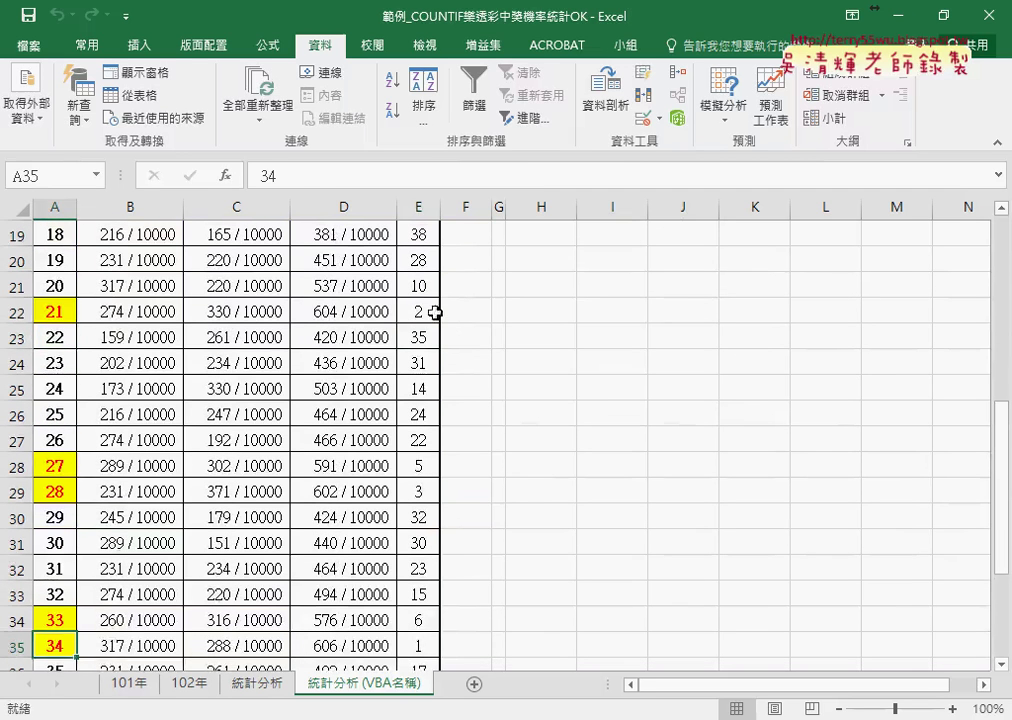
pyautogui.click(427, 308)
pyautogui.click(53, 314)
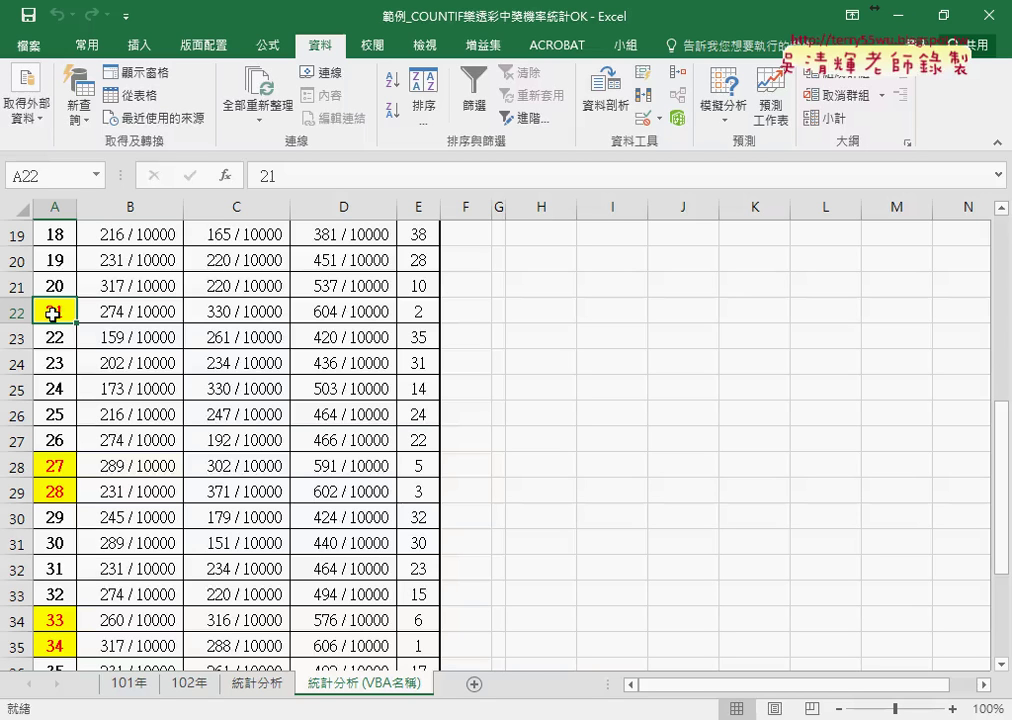
pyautogui.scroll(4, 218, 455)
pyautogui.scroll(2, 218, 455)
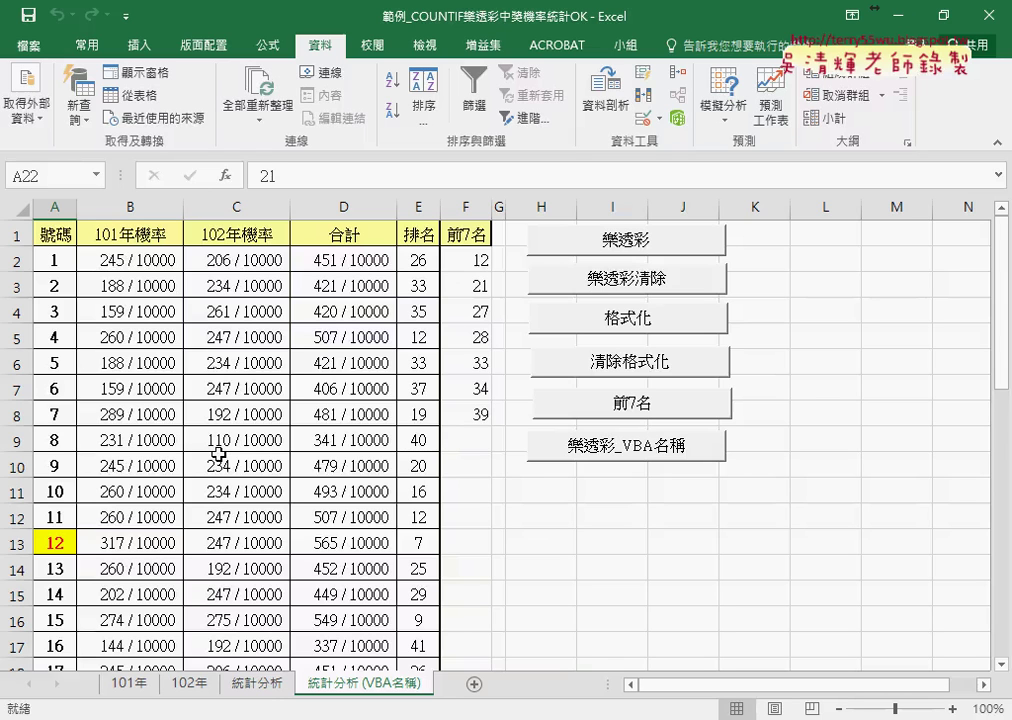
pyautogui.moveTo(480, 261); pyautogui.dragTo(479, 413)
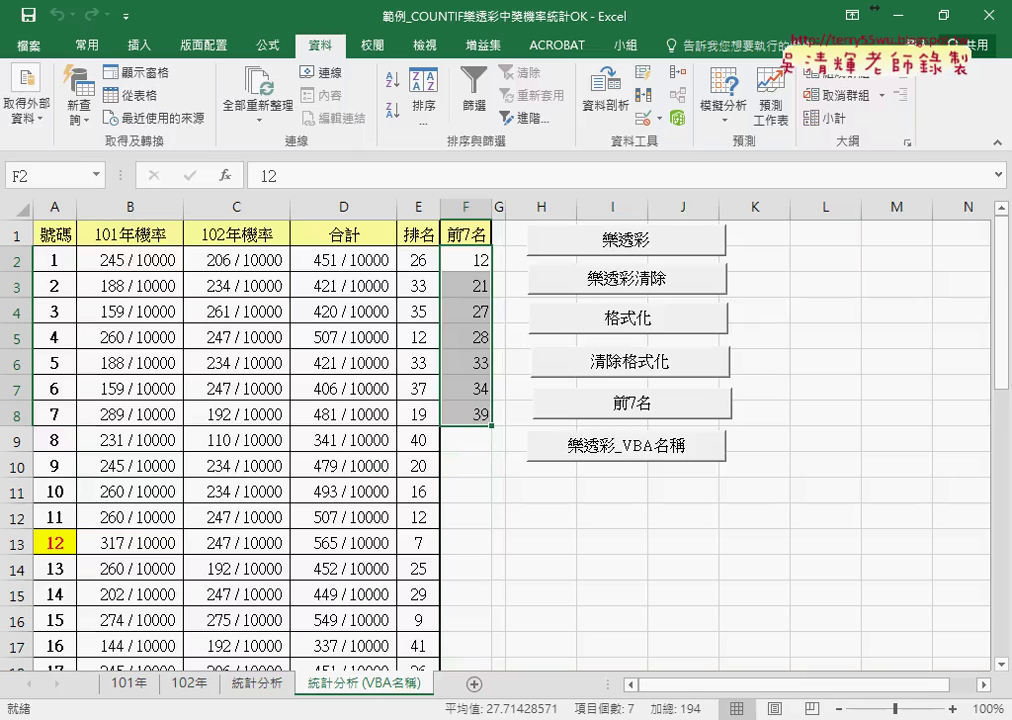
pyautogui.moveTo(508, 719)
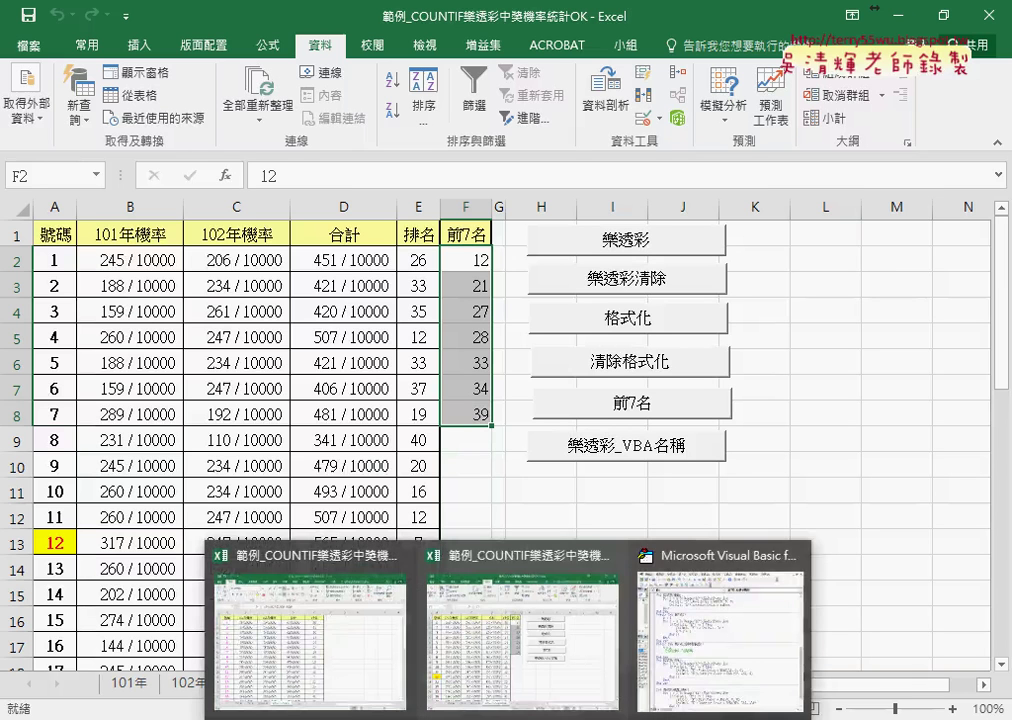
# Step: Copy 前7名's loop from k = 2 through Next into 前7名_按排名輸出
pyautogui.click(720, 630)
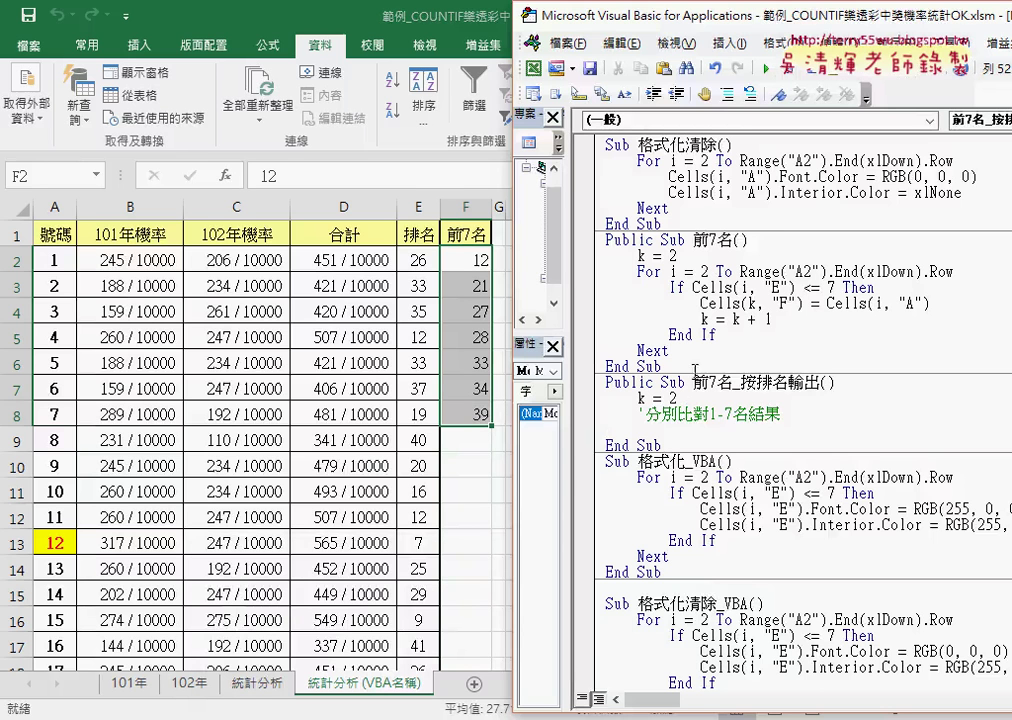
pyautogui.moveTo(692, 367); pyautogui.dragTo(605, 240)
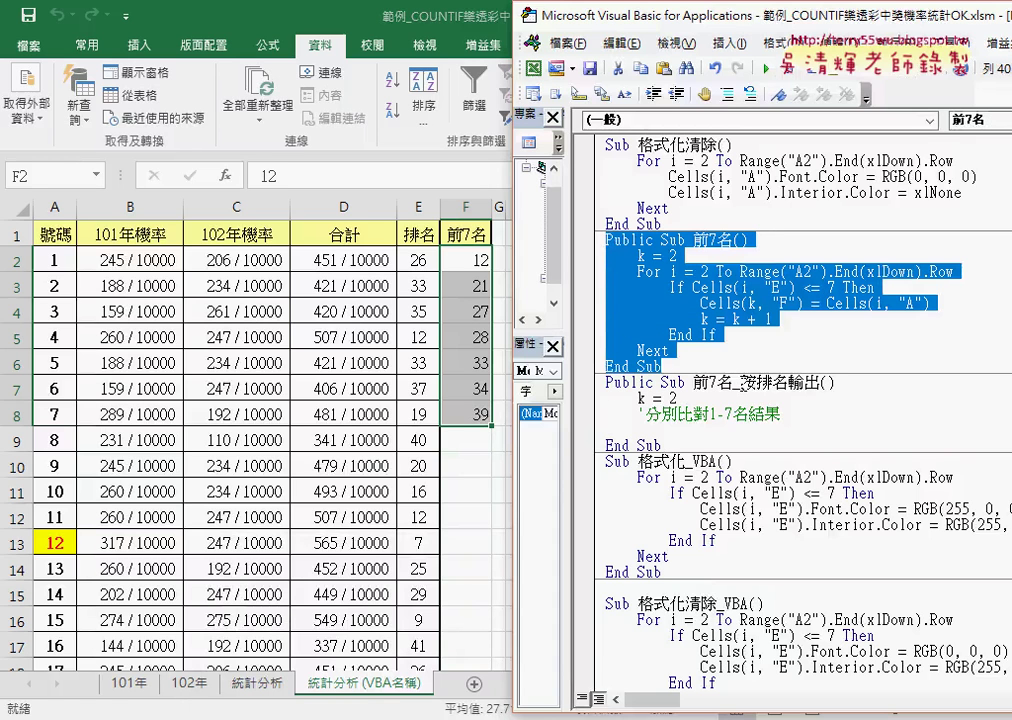
pyautogui.moveTo(669, 352); pyautogui.dragTo(590, 258)
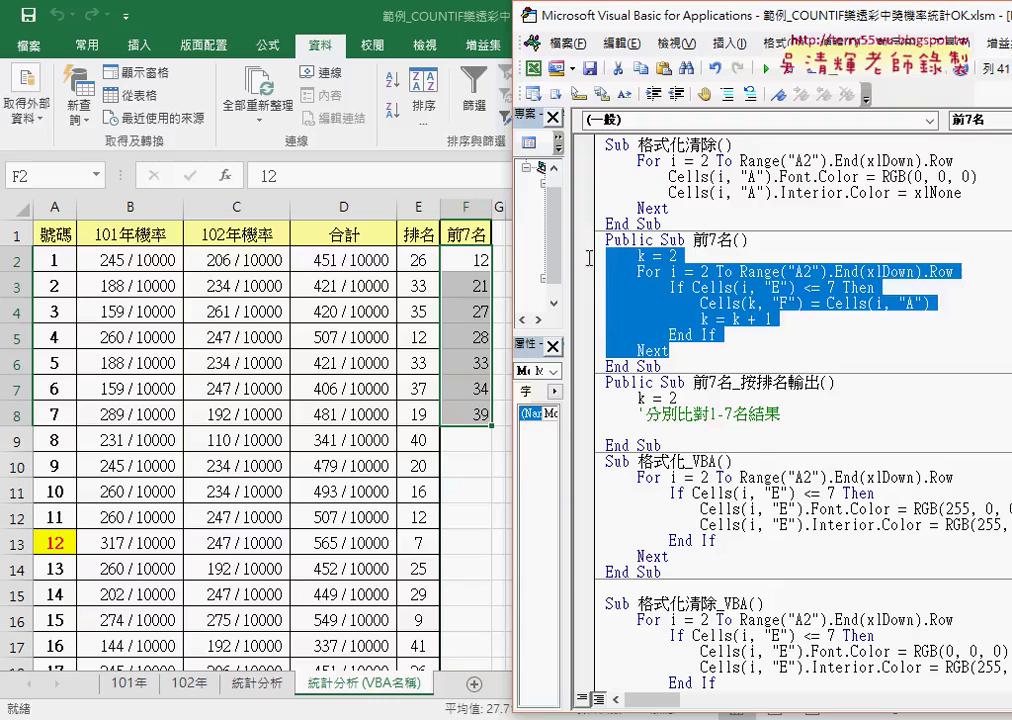
pyautogui.hotkey('ctrl', 'c')
pyautogui.click(637, 430)
pyautogui.hotkey('ctrl', 'v')
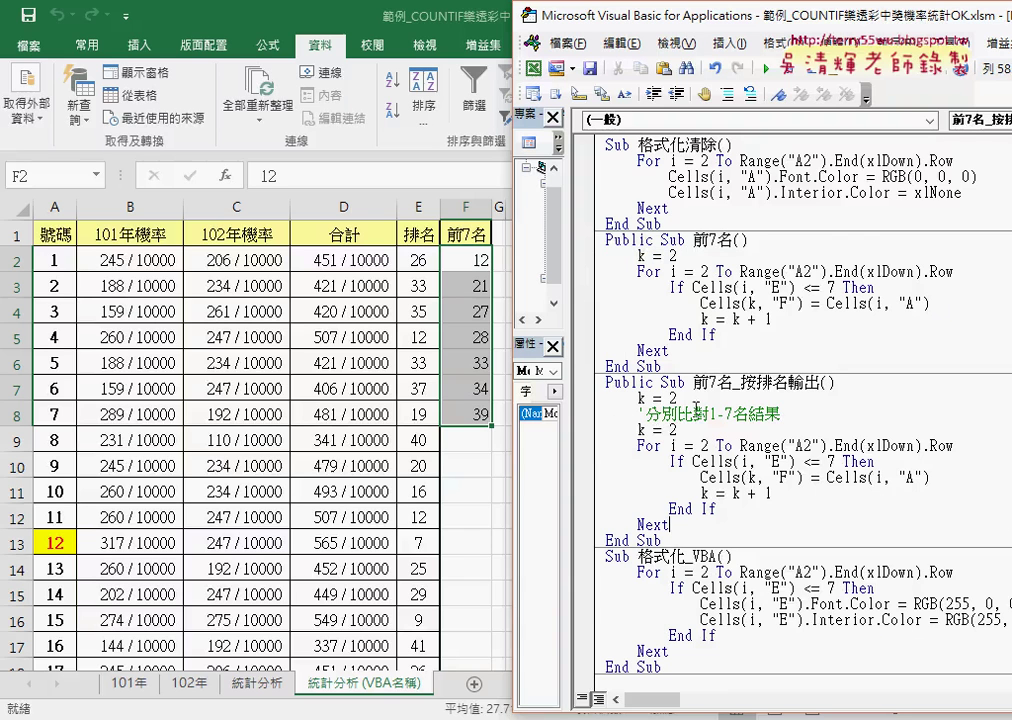
# Step: Delete the duplicated k = 2 line and add a blank line below the comment
pyautogui.moveTo(680, 430); pyautogui.dragTo(548, 430)
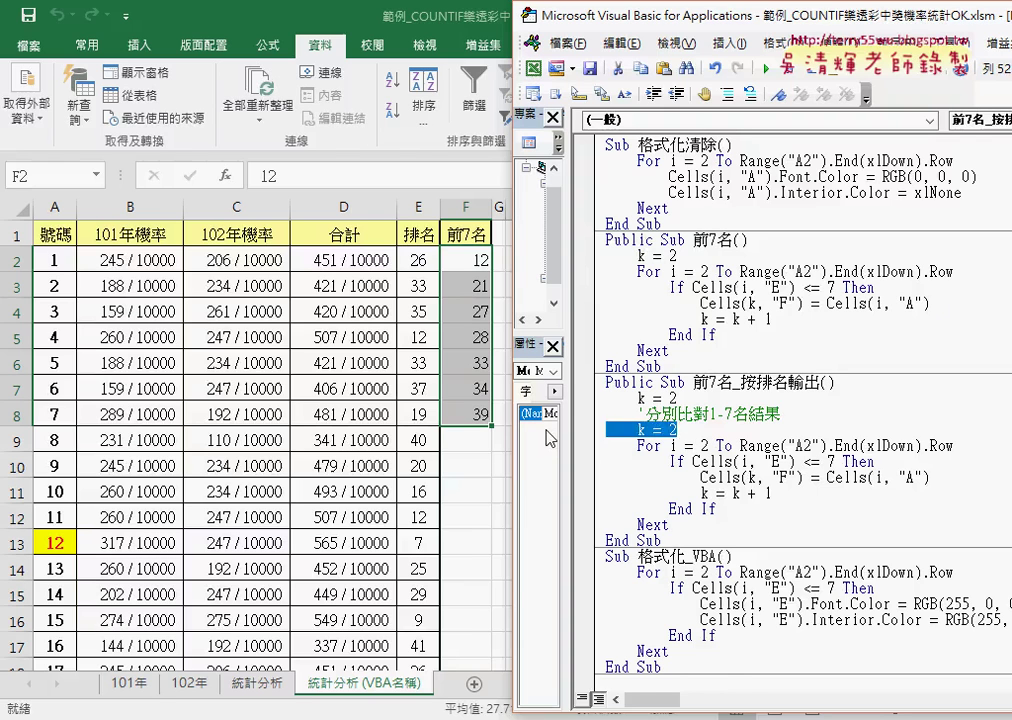
pyautogui.press('Delete')
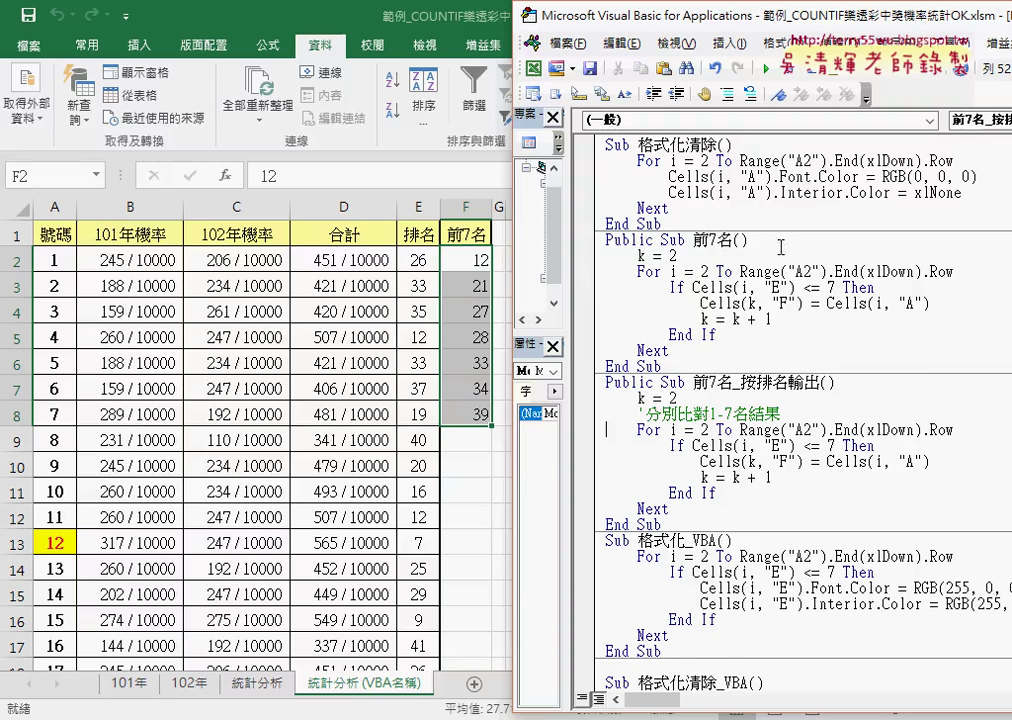
pyautogui.click(757, 412)
pyautogui.click(689, 400)
pyautogui.moveTo(680, 400); pyautogui.dragTo(637, 400)
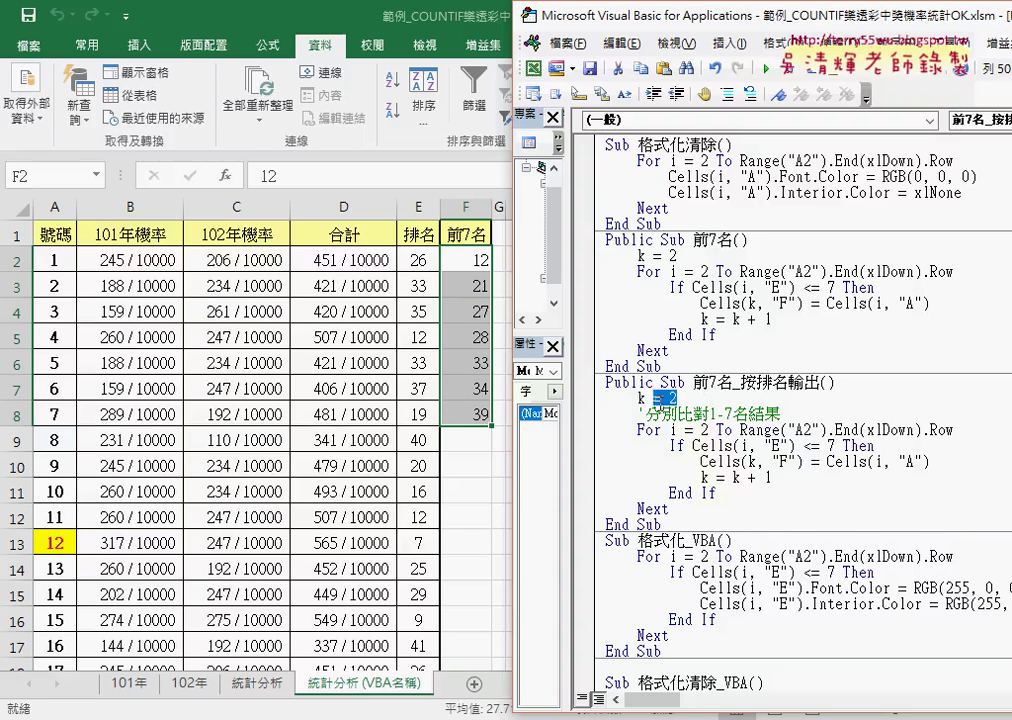
pyautogui.click(800, 415)
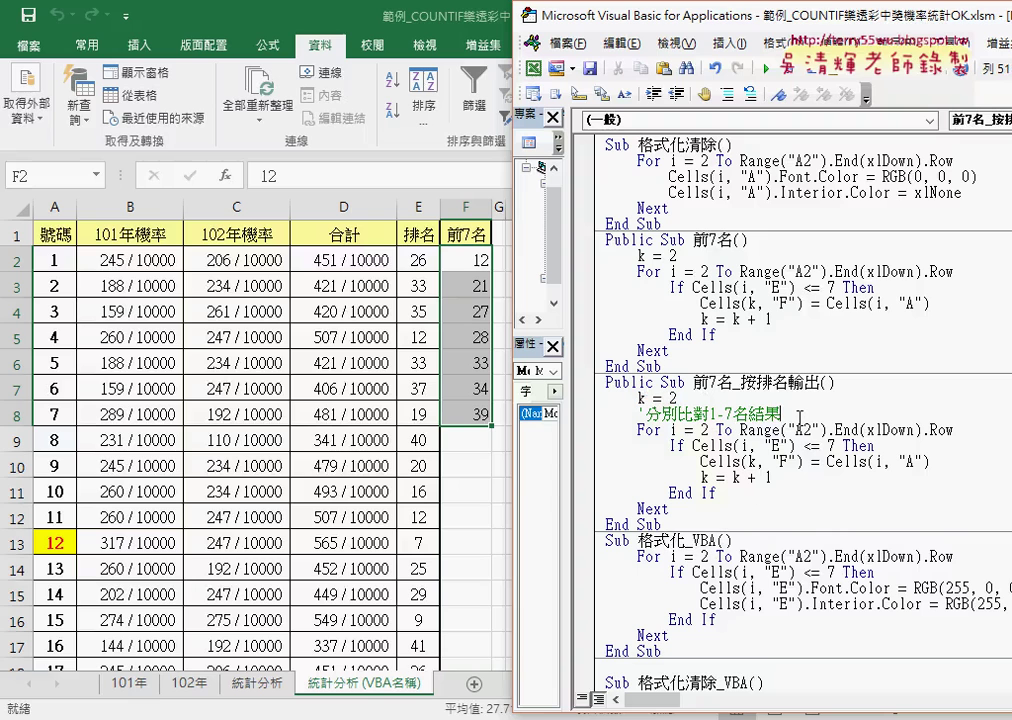
pyautogui.press('Return')
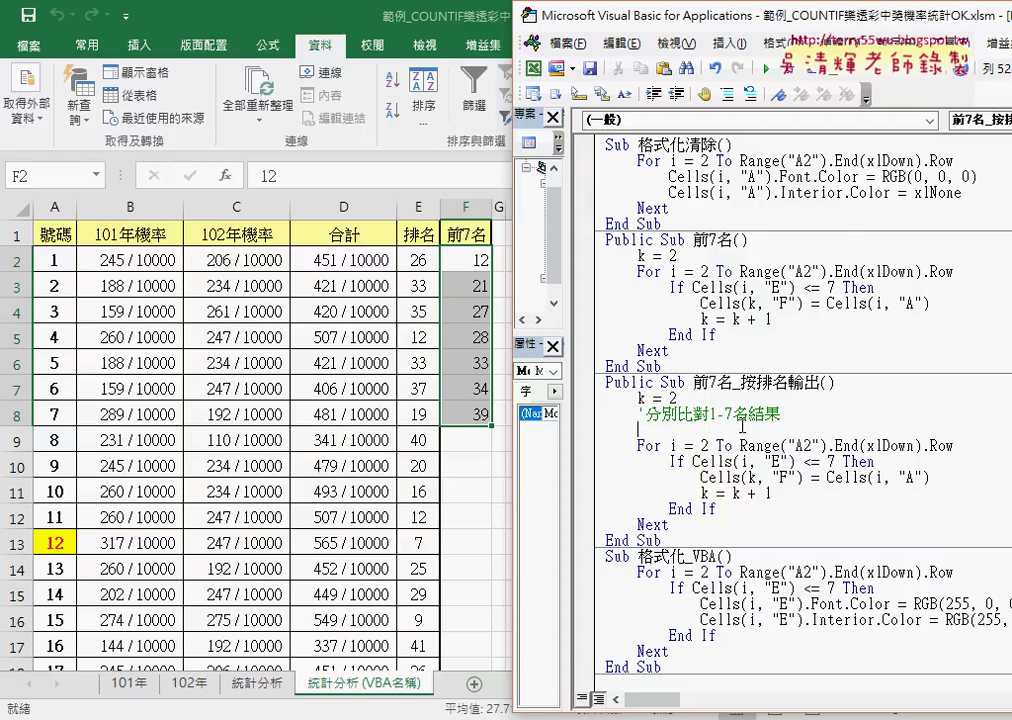
pyautogui.moveTo(708, 413); pyautogui.dragTo(731, 412)
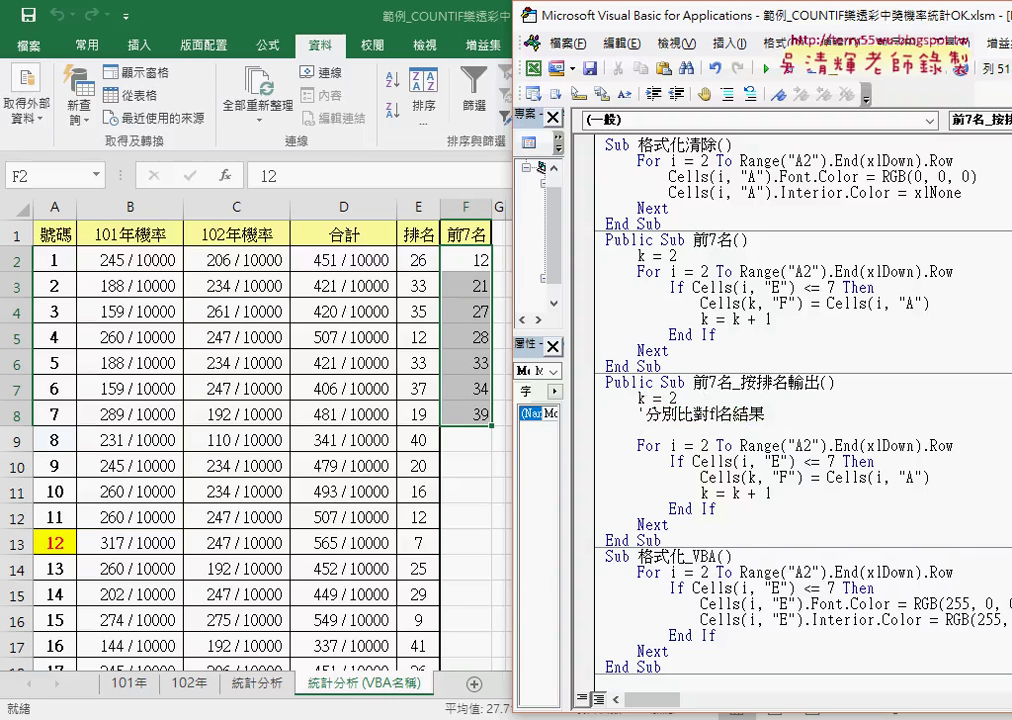
pyautogui.write('1-7')
# Step: Add 'For j = 1 To 7' on the blank line above the copied loop
pyautogui.click(668, 522)
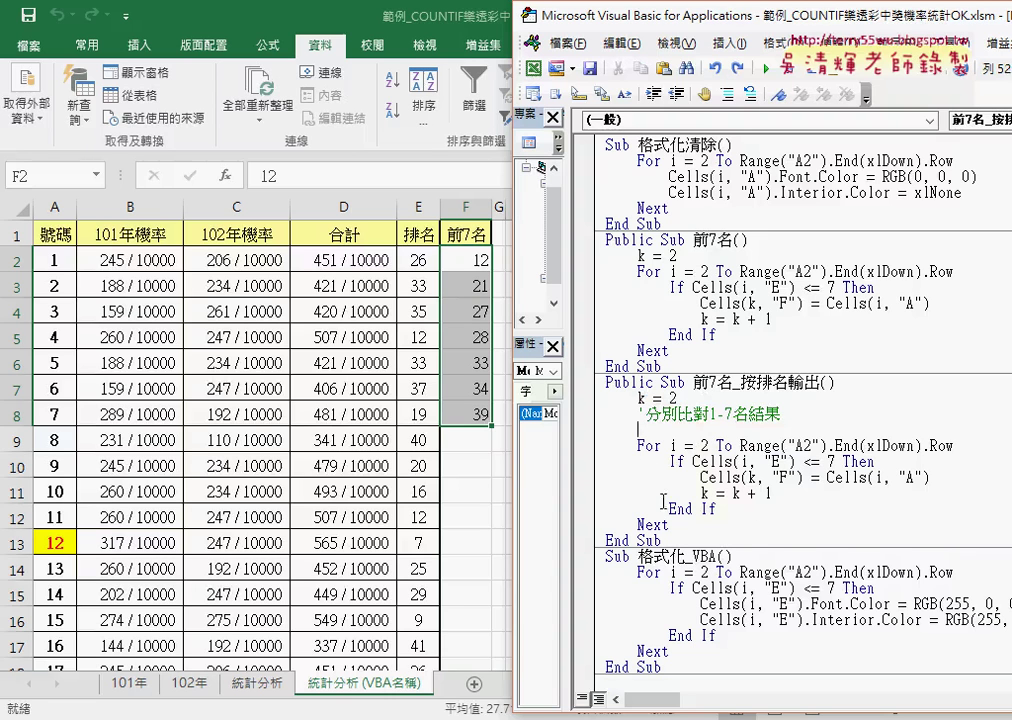
pyautogui.moveTo(668, 517); pyautogui.dragTo(610, 440)
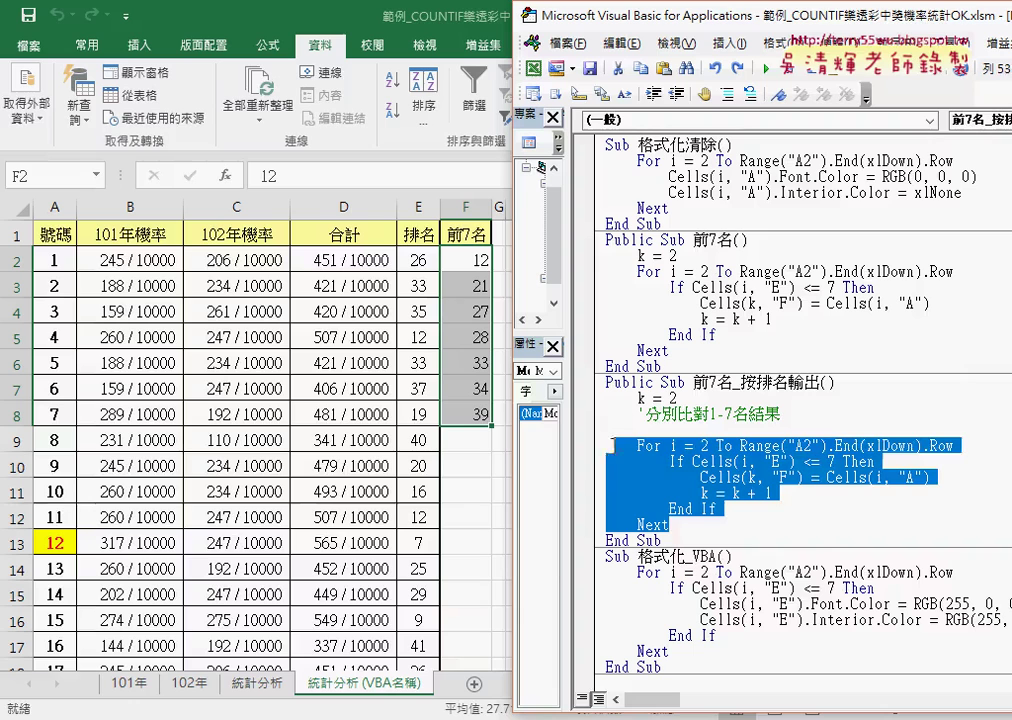
pyautogui.click(674, 431)
pyautogui.write('for ')
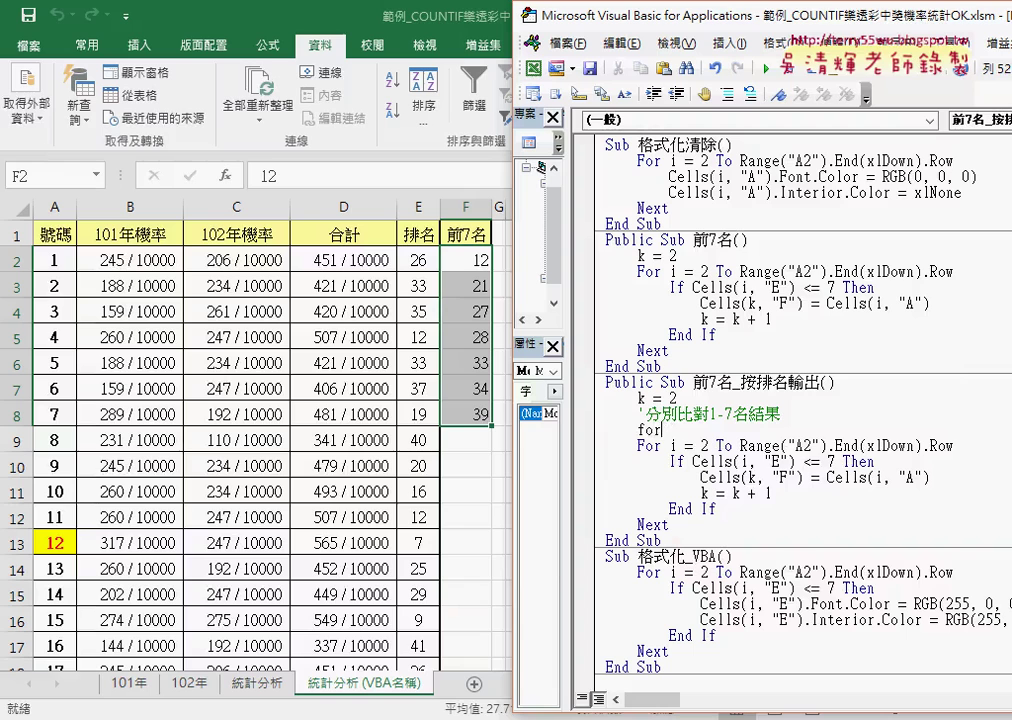
pyautogui.write('j')
pyautogui.write('=1 to')
pyautogui.write(' 7')
pyautogui.click(684, 526)
# Step: Close the outer loop with its own Next and indent the inner For i loop one level
pyautogui.press('Return')
pyautogui.write('n')
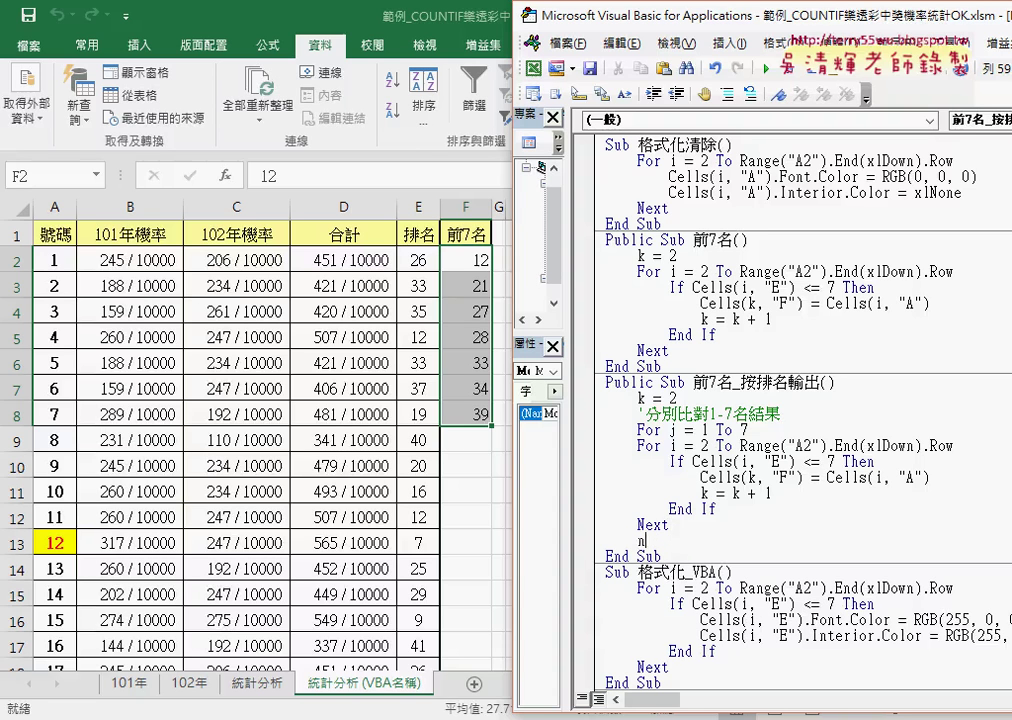
pyautogui.write('ext')
pyautogui.click(646, 524)
pyautogui.moveTo(668, 524)
pyautogui.mouseDown()
pyautogui.moveTo(609, 494)
pyautogui.moveTo(590, 460)
pyautogui.mouseUp()
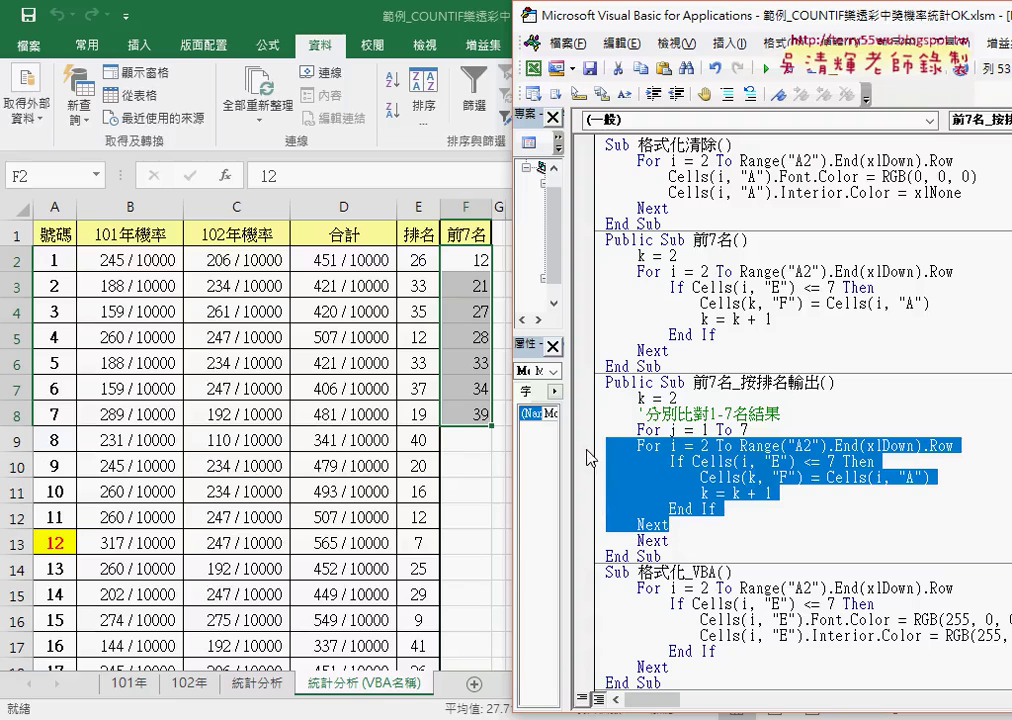
pyautogui.press('Tab')
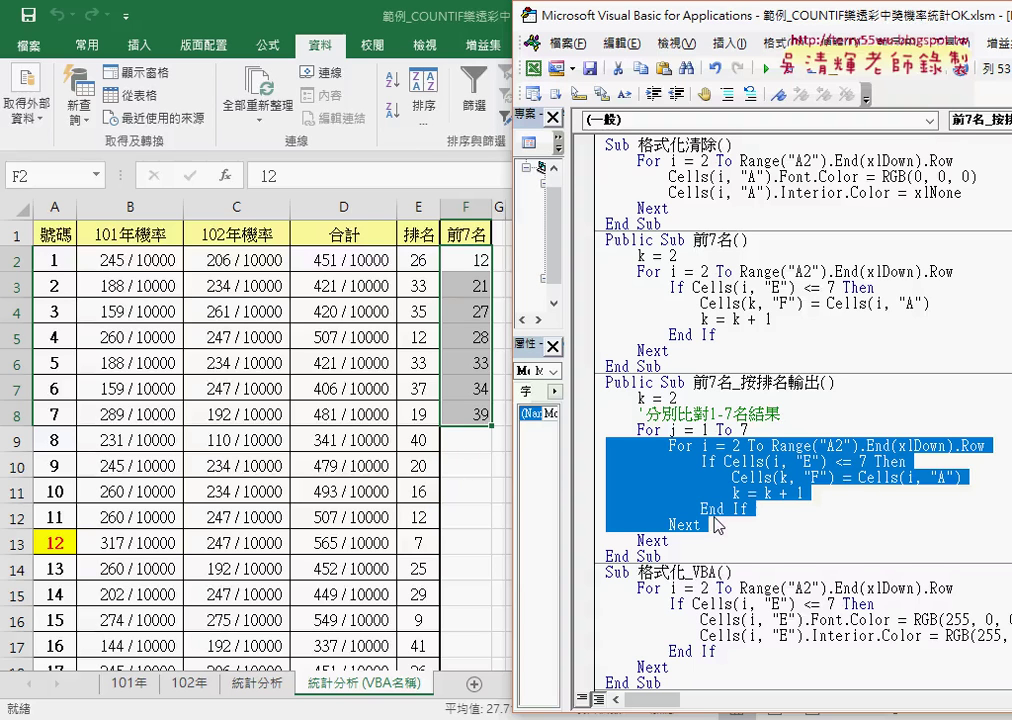
# Step: Change the If condition from Cells(i, "E") <= 7 to Cells(i, "E") = j
pyautogui.moveTo(836, 461); pyautogui.dragTo(869, 461)
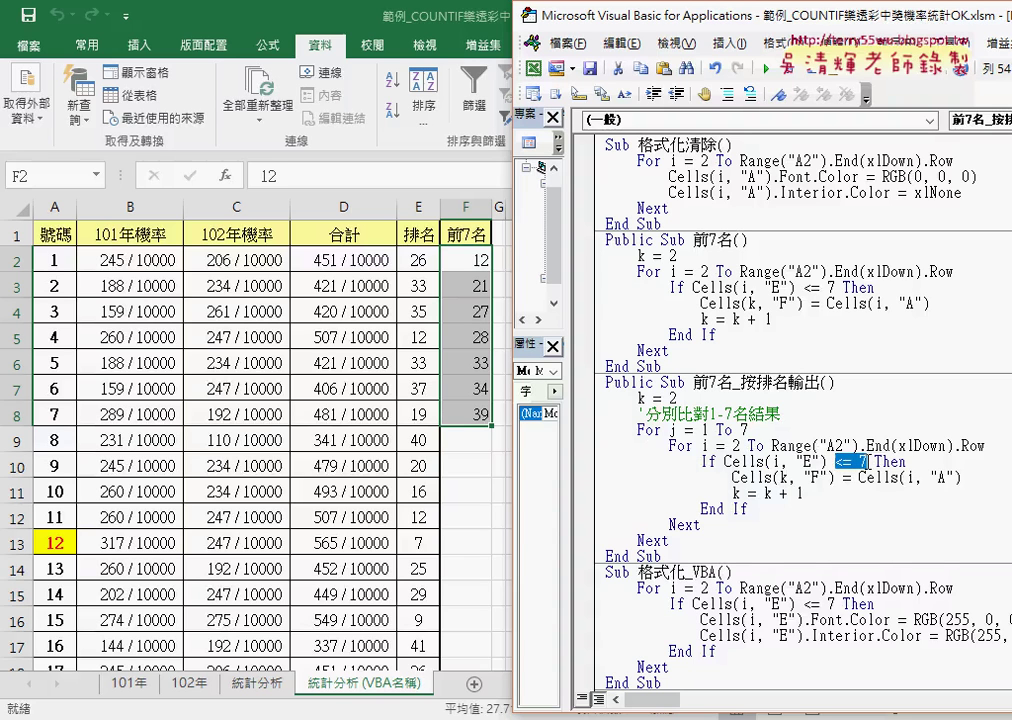
pyautogui.write('=j')
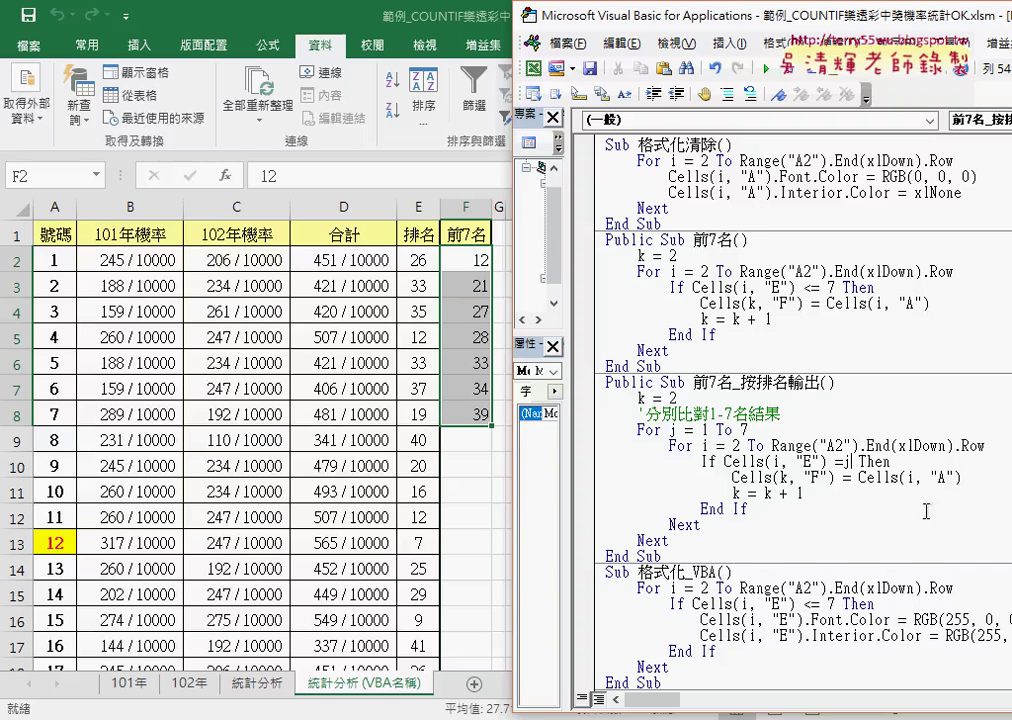
pyautogui.doubleClick(846, 461)
pyautogui.click(795, 527)
pyautogui.click(781, 477)
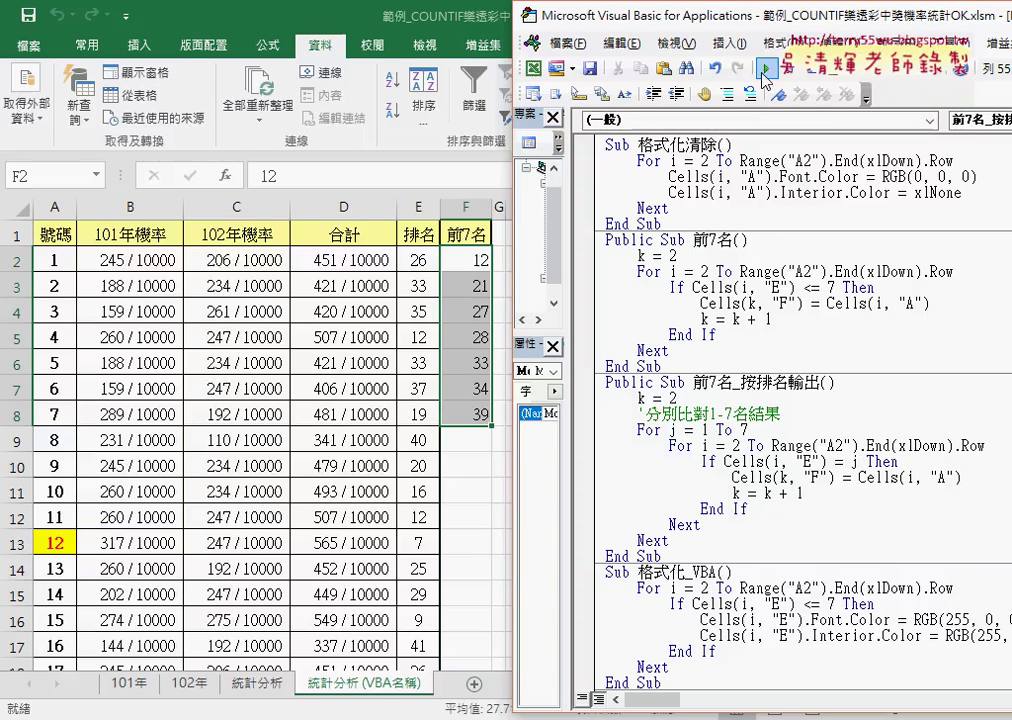
# Step: Run 前7名_按排名輸出 so F2:F8 show 34, 21, 28, 39, 27, 33, 12
pyautogui.click(766, 69)
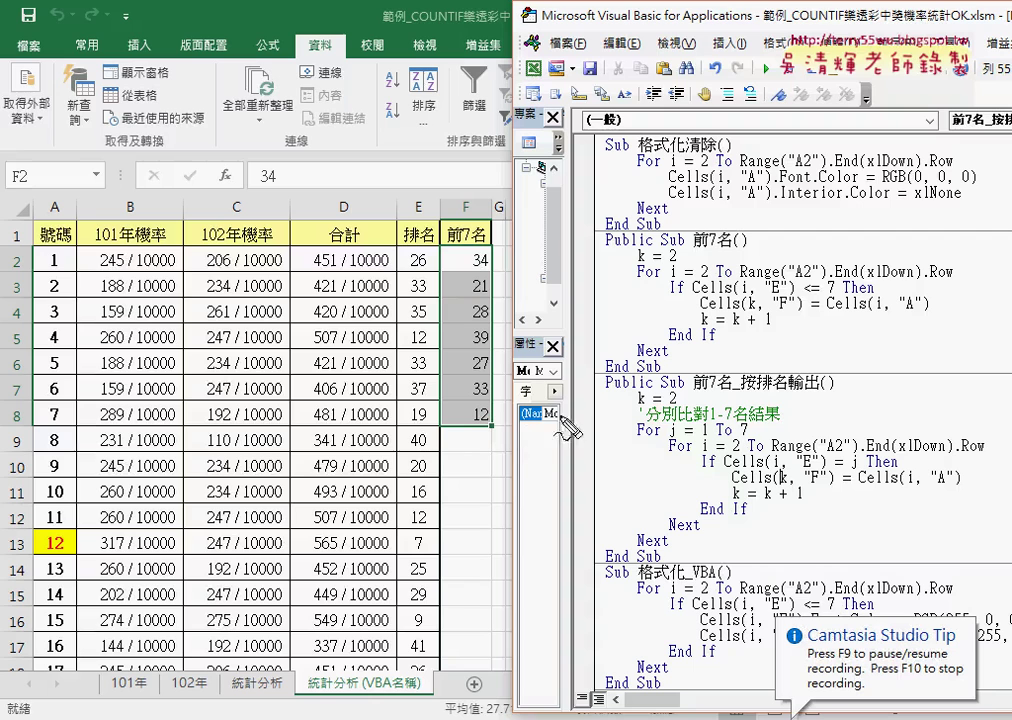
# Step: Annotate the code on screen, marking For j, its outer Next, the j in the If, and the inner Next
pyautogui.moveTo(748, 424); pyautogui.dragTo(752, 432)
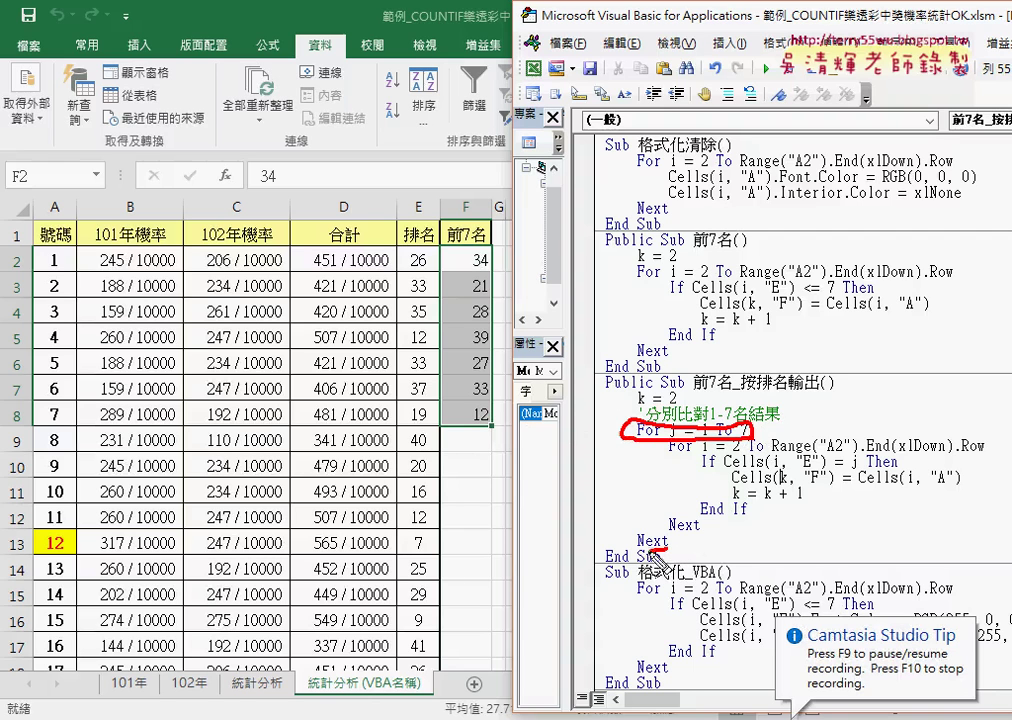
pyautogui.moveTo(656, 534); pyautogui.dragTo(668, 550)
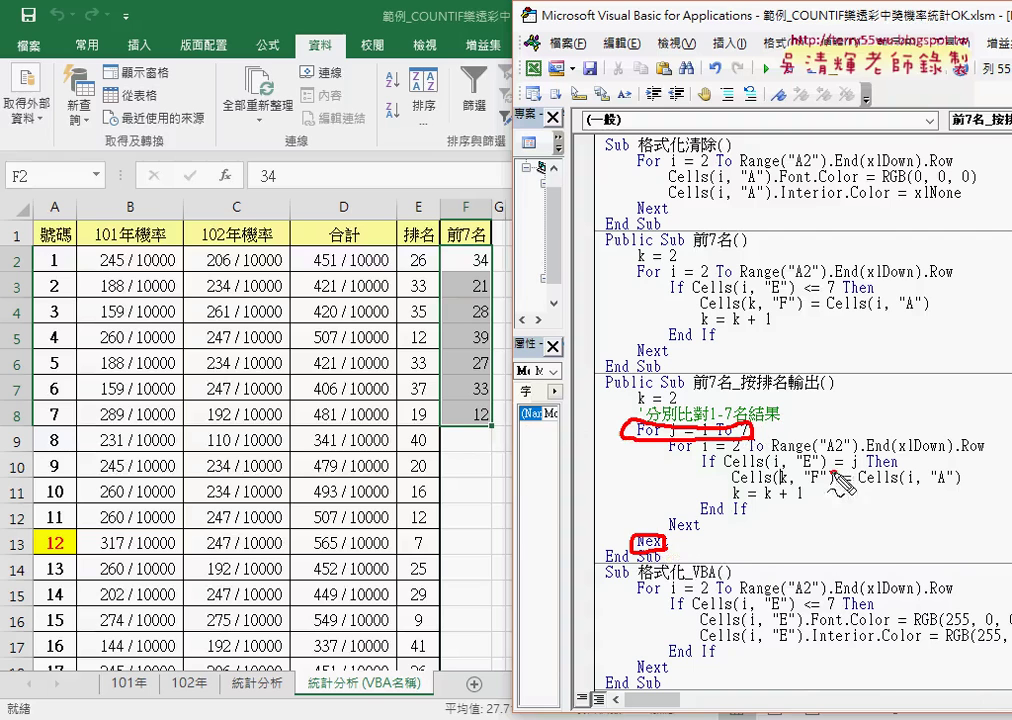
pyautogui.moveTo(832, 471); pyautogui.dragTo(857, 470)
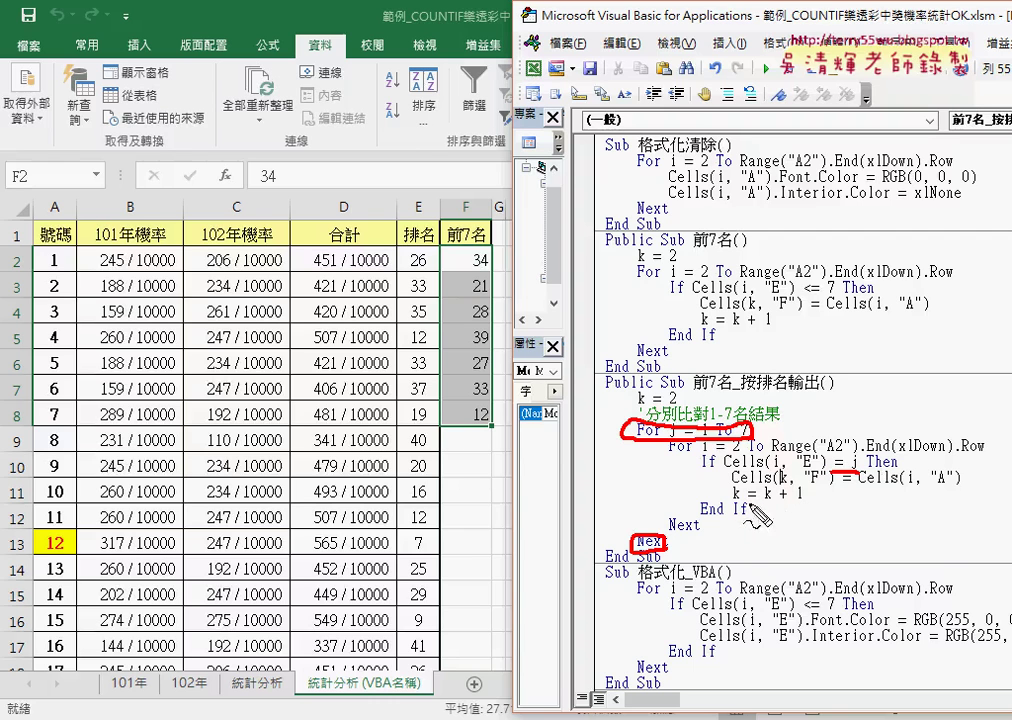
pyautogui.moveTo(693, 520); pyautogui.dragTo(700, 515)
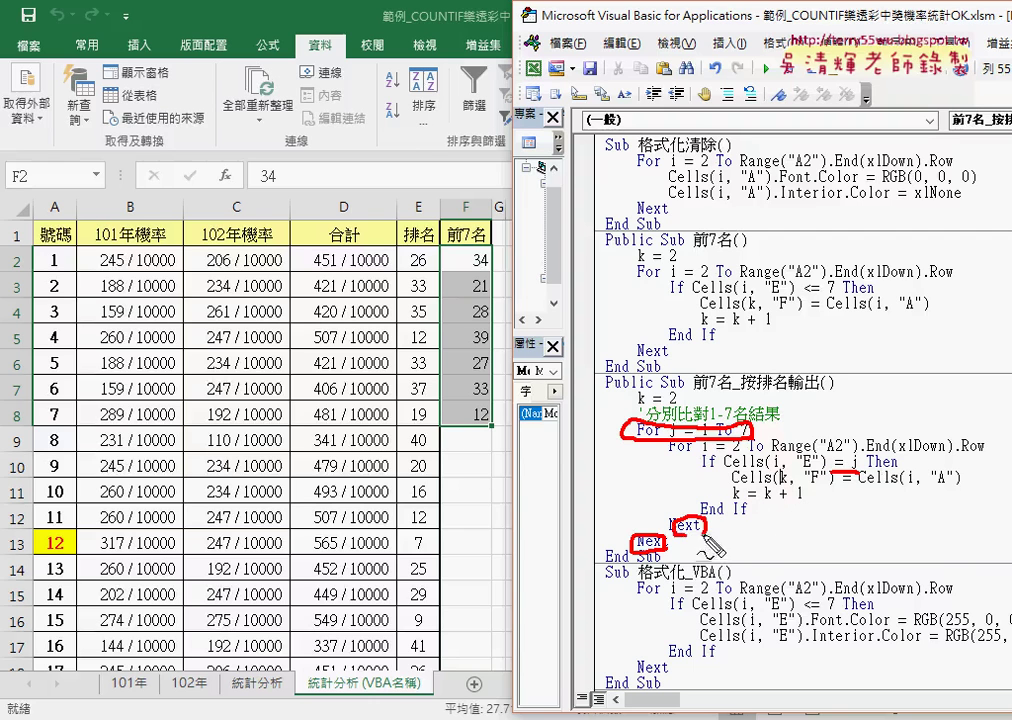
pyautogui.moveTo(636, 548); pyautogui.dragTo(610, 440)
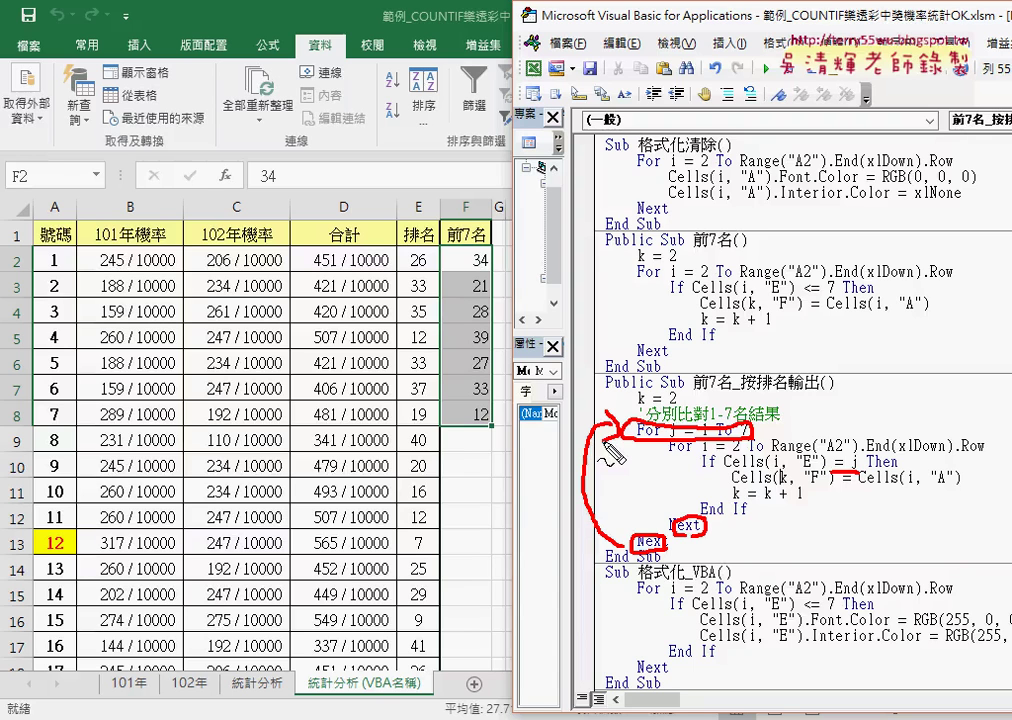
pyautogui.press('Escape')
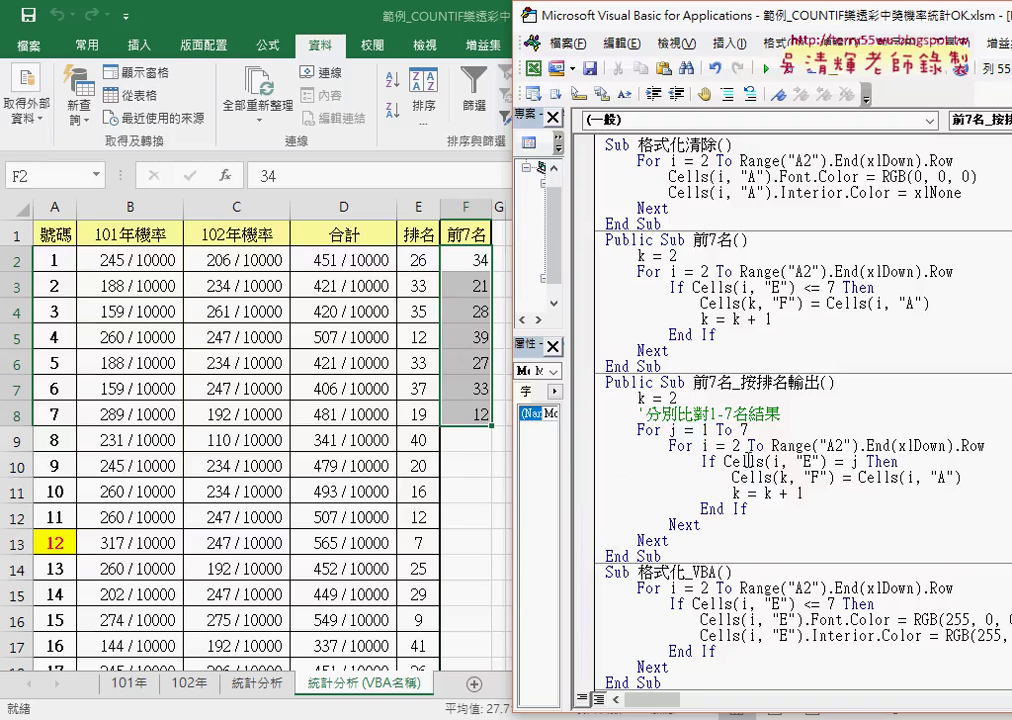
# Step: Add an Exit For line directly after k = k + 1
pyautogui.click(801, 493)
pyautogui.press('Return')
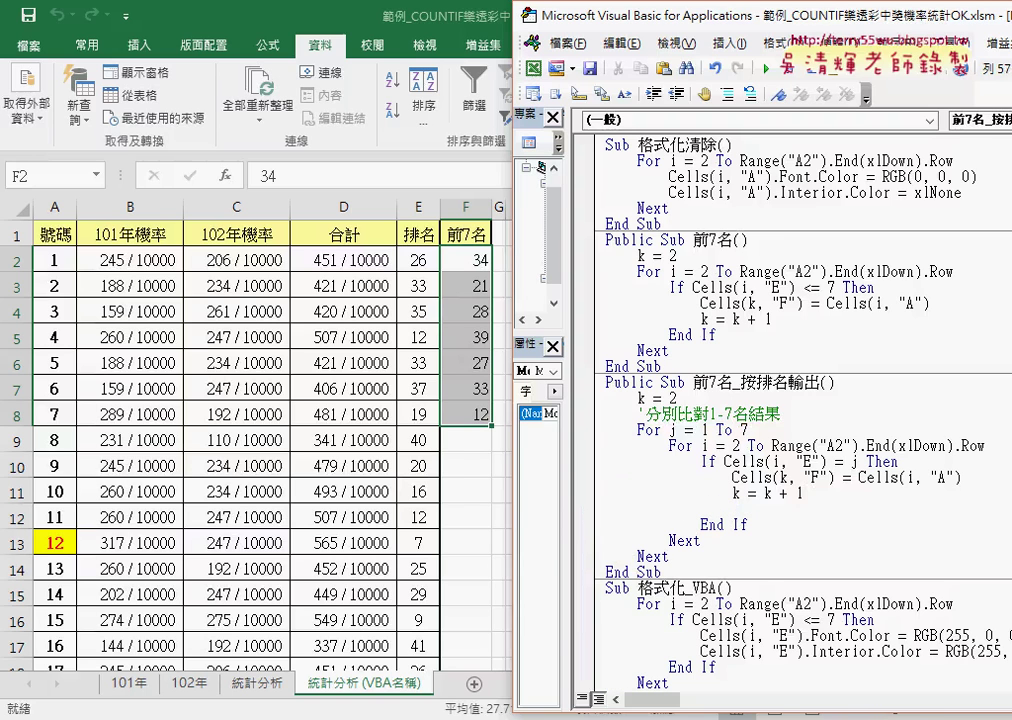
pyautogui.write('exi')
pyautogui.write('t')
pyautogui.write(' for')
pyautogui.moveTo(796, 509); pyautogui.dragTo(733, 510)
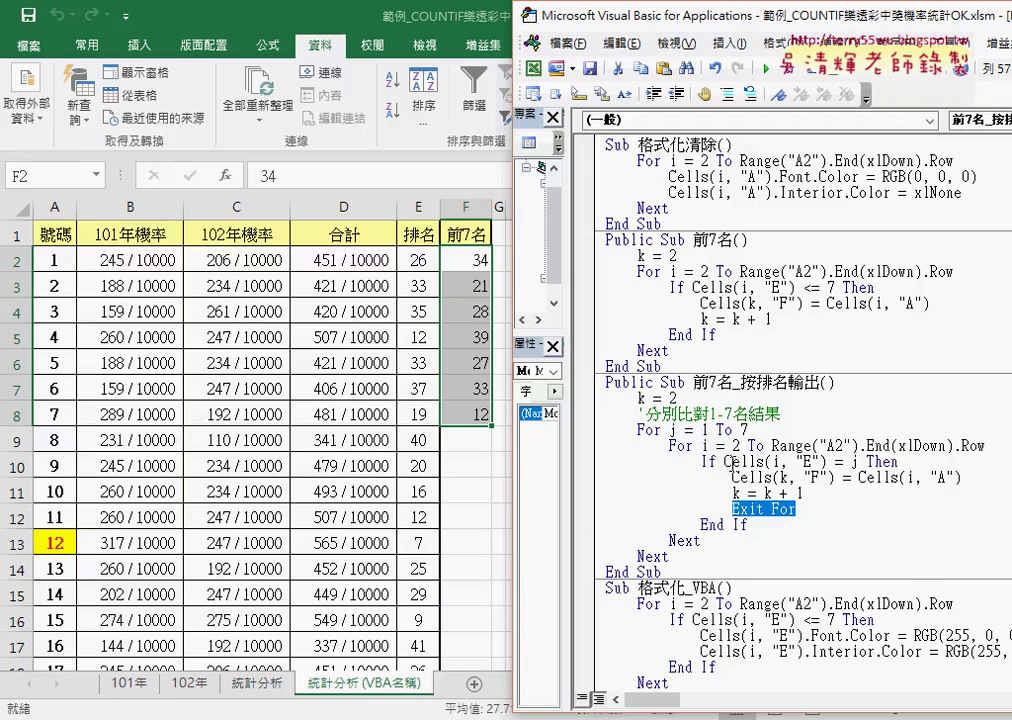
# Step: Run the macro with Exit For, then comment out the Exit For line
pyautogui.click(742, 291)
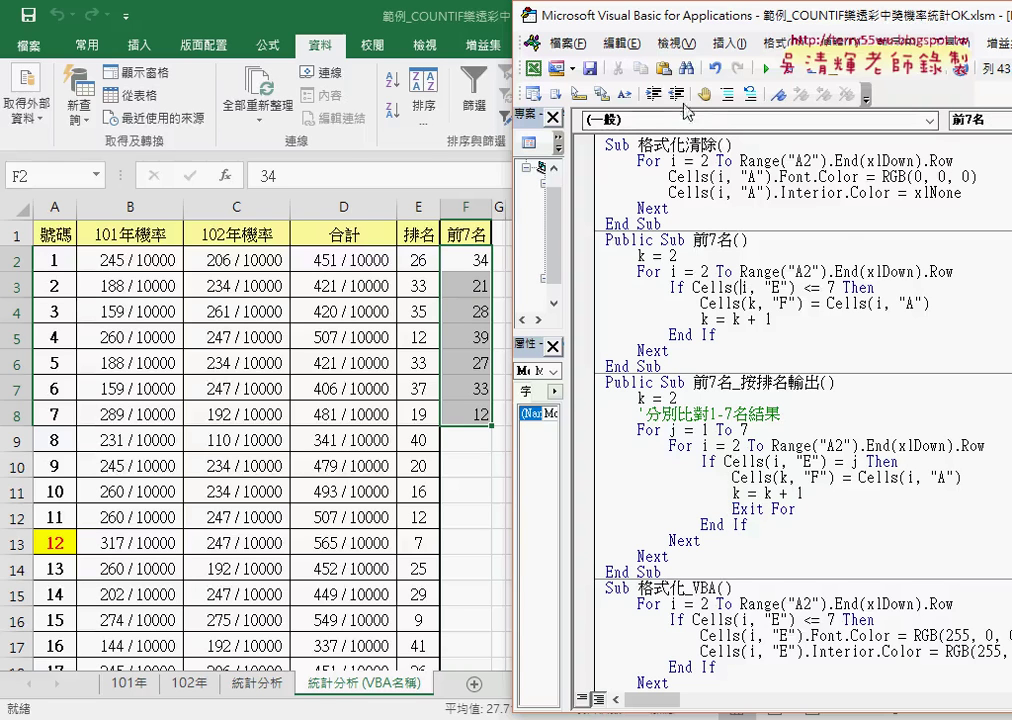
pyautogui.click(776, 75)
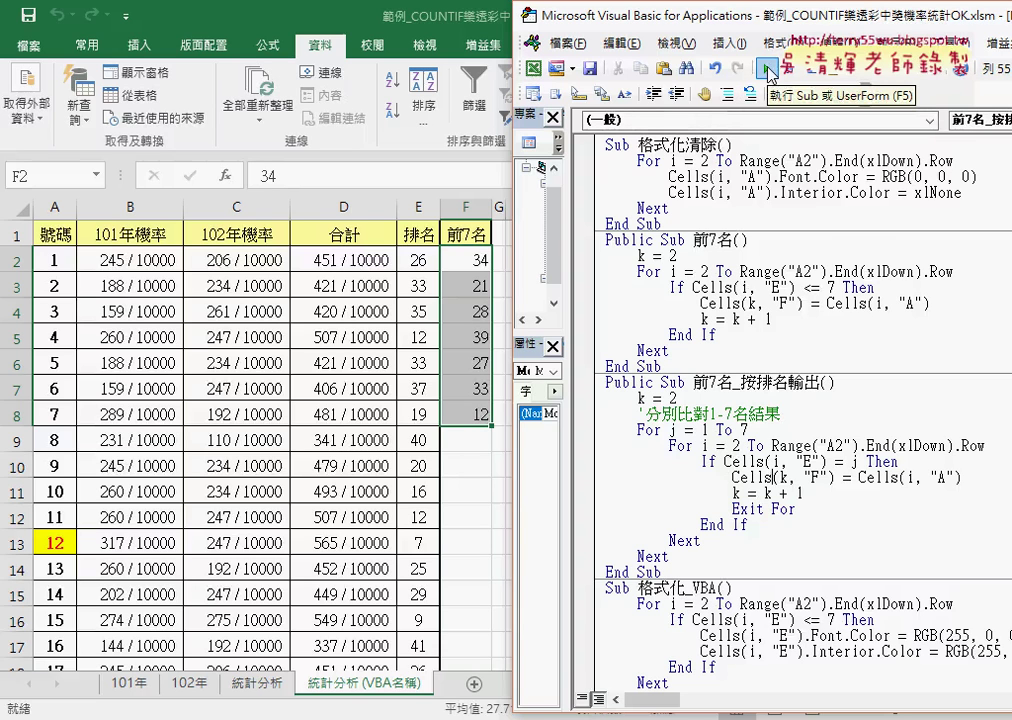
pyautogui.click(766, 508)
pyautogui.click(741, 508)
pyautogui.write("'")
# Step: Clear F2:F8, rerun the macro to refill 34, 21, 28, 39, 27, 33, 12, and restore Exit For
pyautogui.click(766, 461)
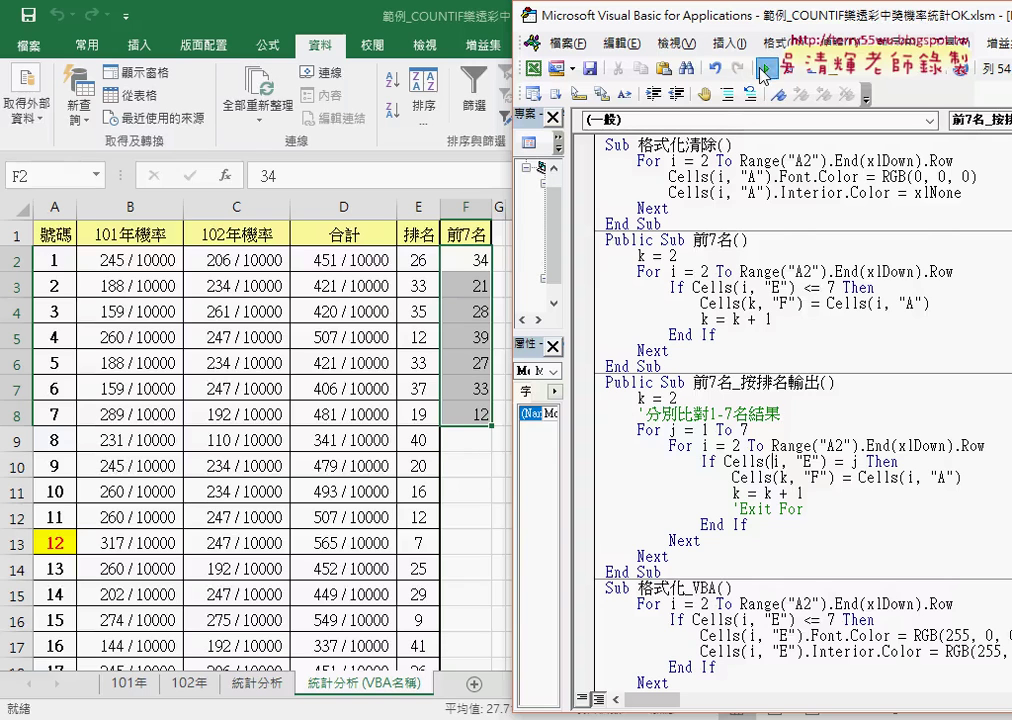
pyautogui.moveTo(465, 260); pyautogui.dragTo(458, 418)
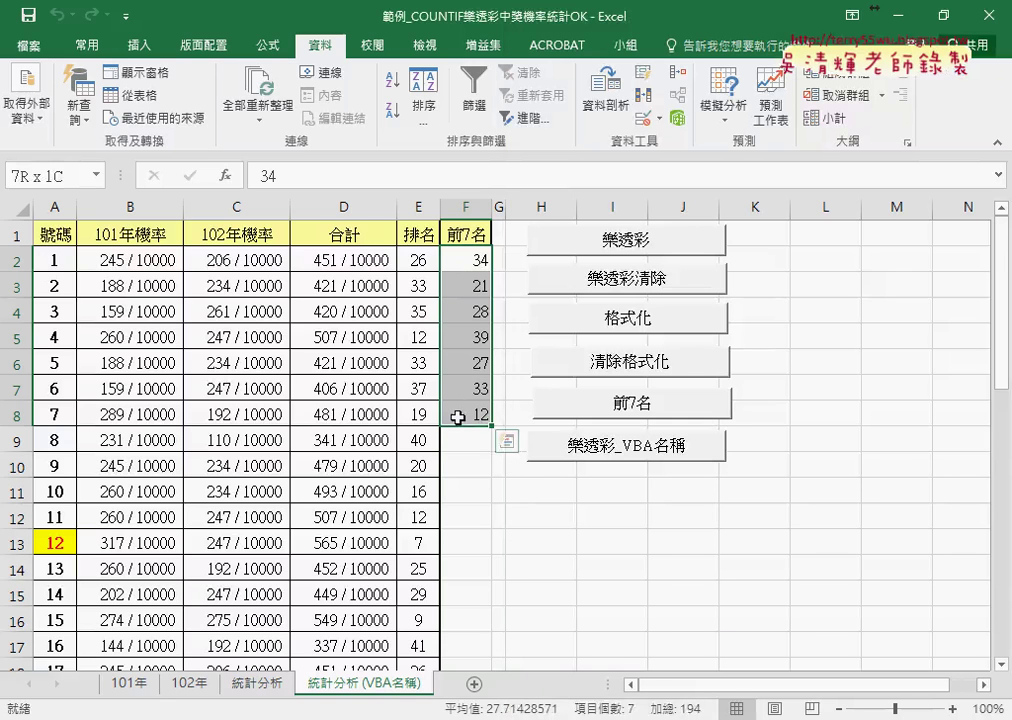
pyautogui.press('Delete')
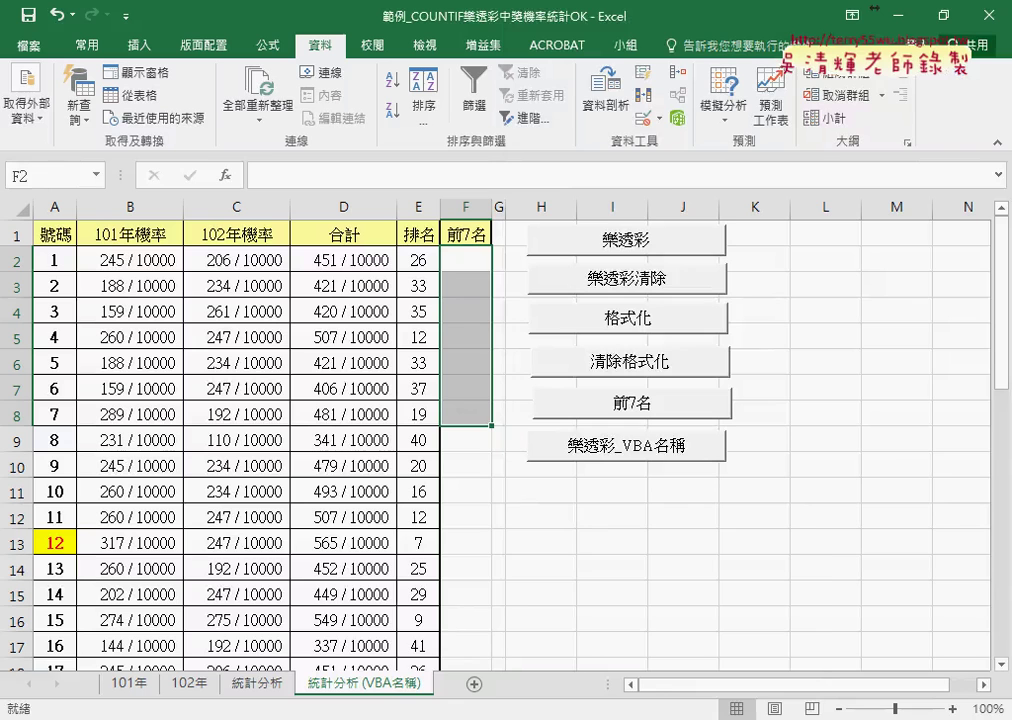
pyautogui.click(720, 620)
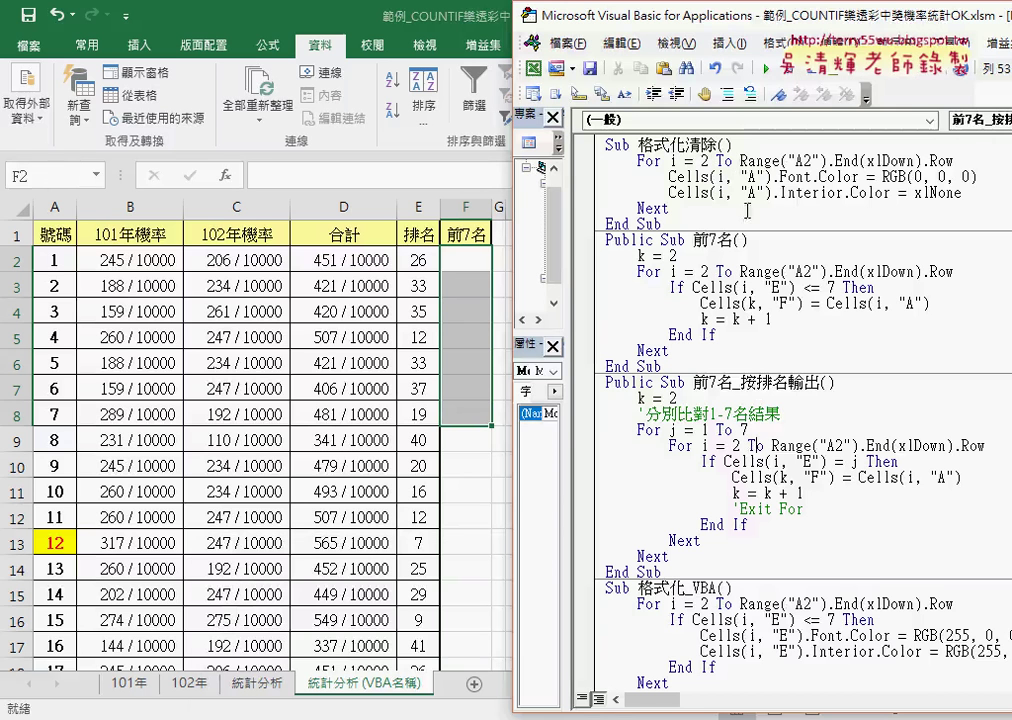
pyautogui.click(766, 70)
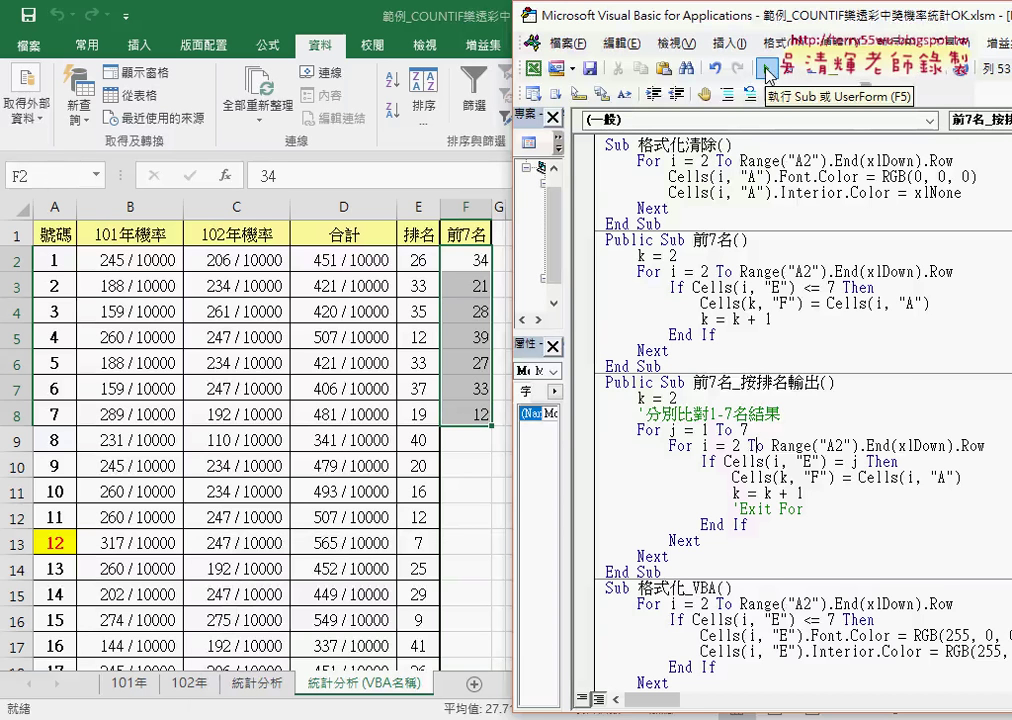
pyautogui.click(736, 510)
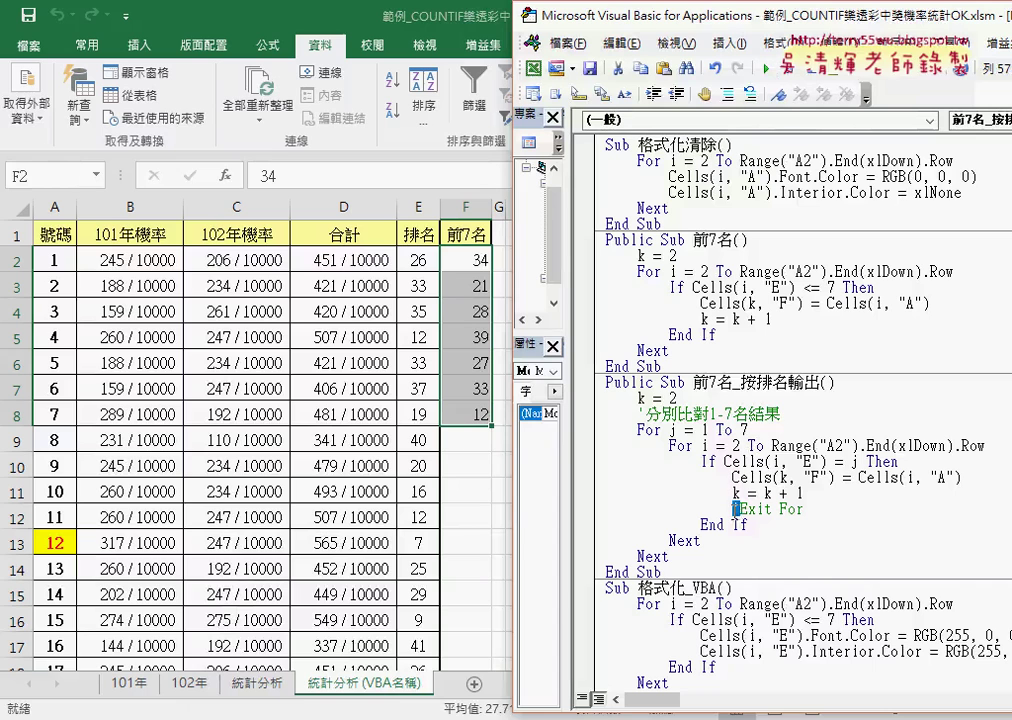
pyautogui.press('Delete')
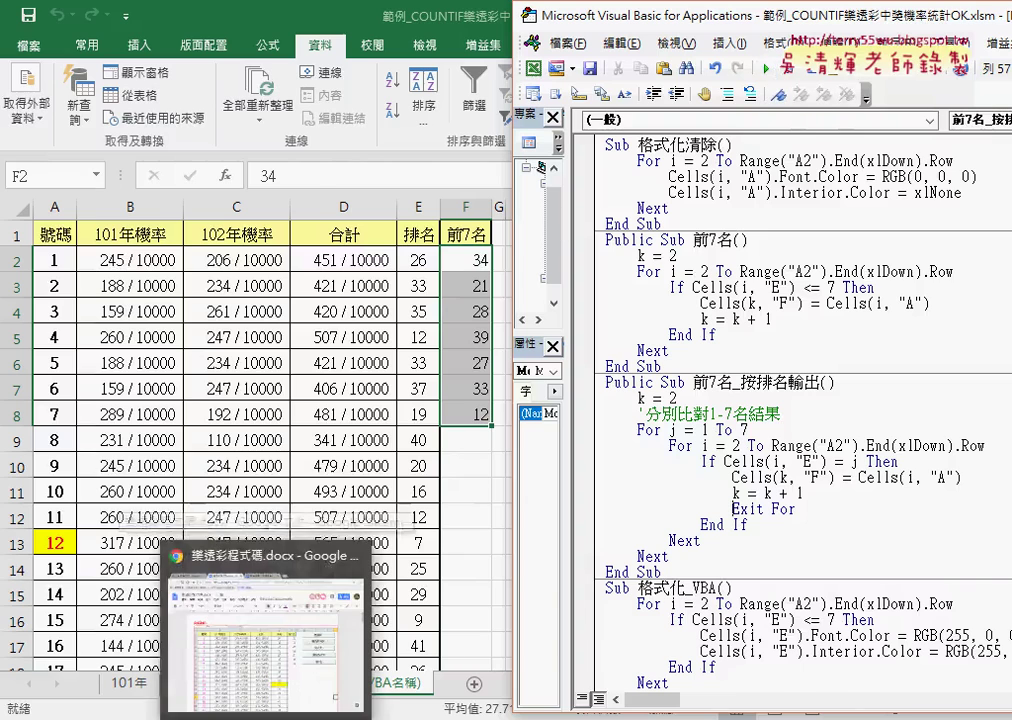
# Step: Switch to the Google Docs window in Chrome and open a new blank tab
pyautogui.click(265, 715)
pyautogui.hotkey('ctrl', 't')
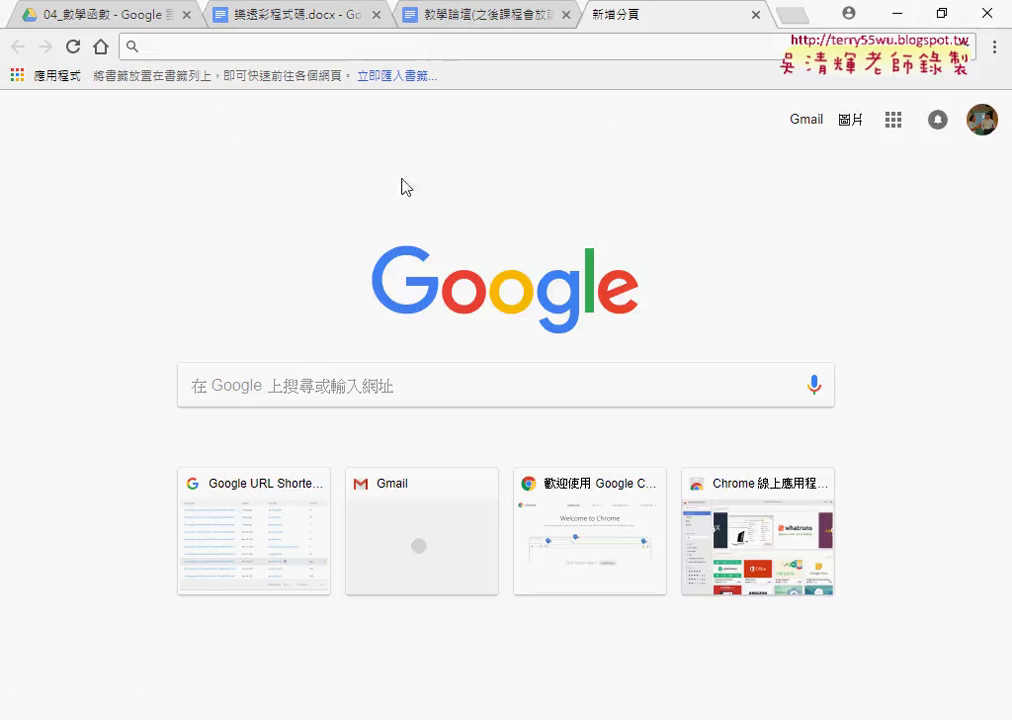
# Step: Search Google for 大樂透 歷史 using the autocomplete suggestion after typing 大樂透
pyautogui.click(232, 397)
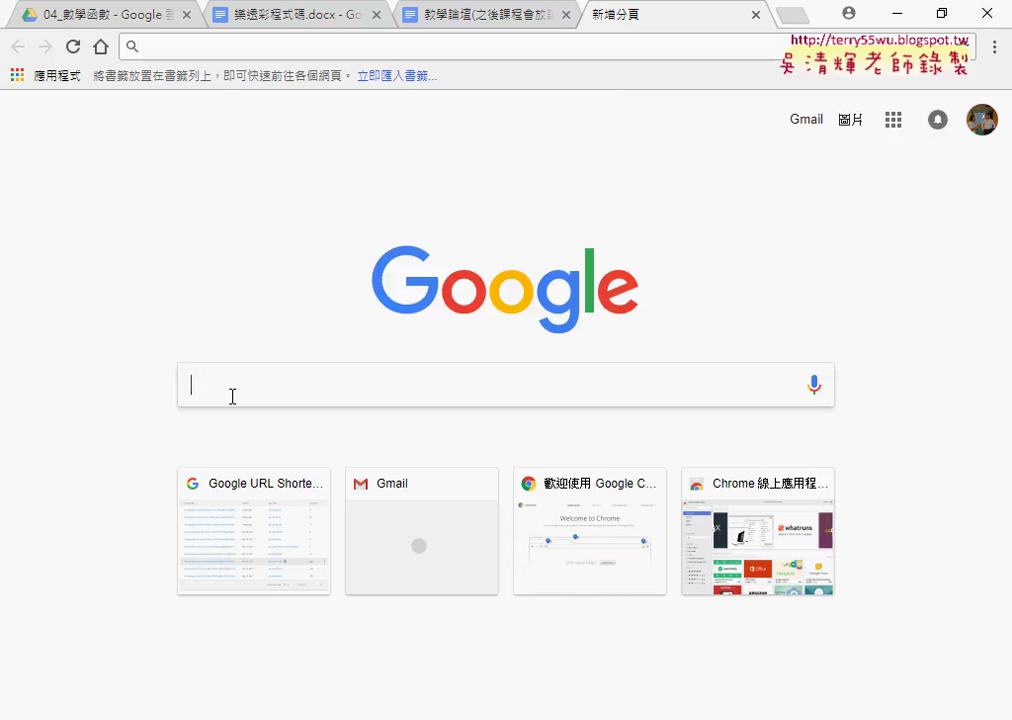
pyautogui.write('d')
pyautogui.press('BackSpace')
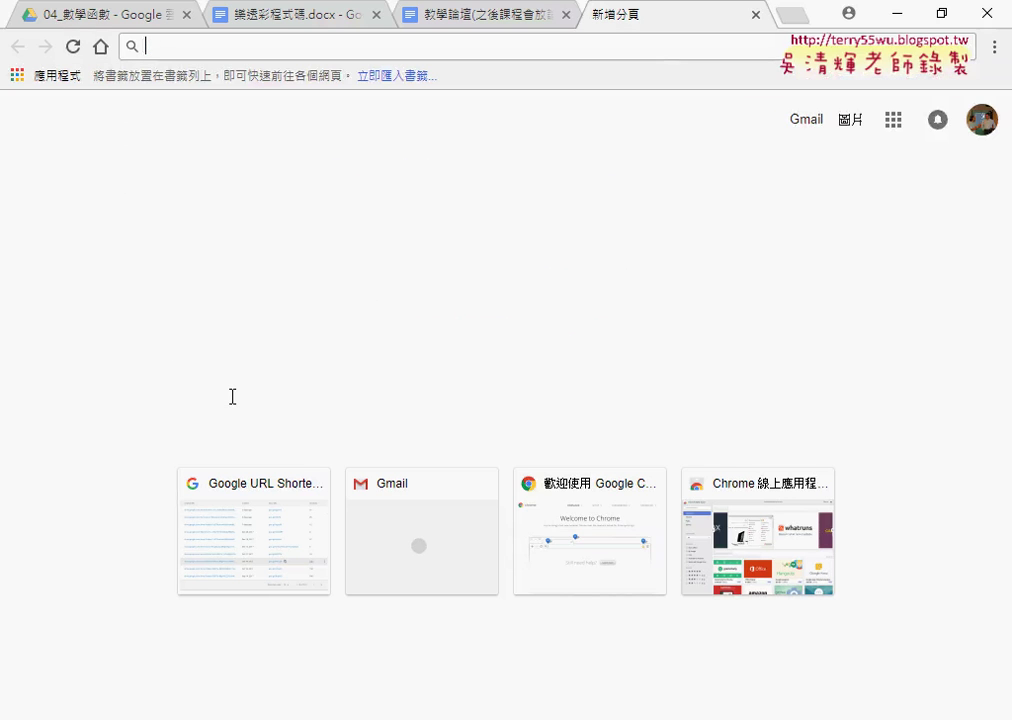
pyautogui.write('ㄉㄚˋㄌㄜˋ')
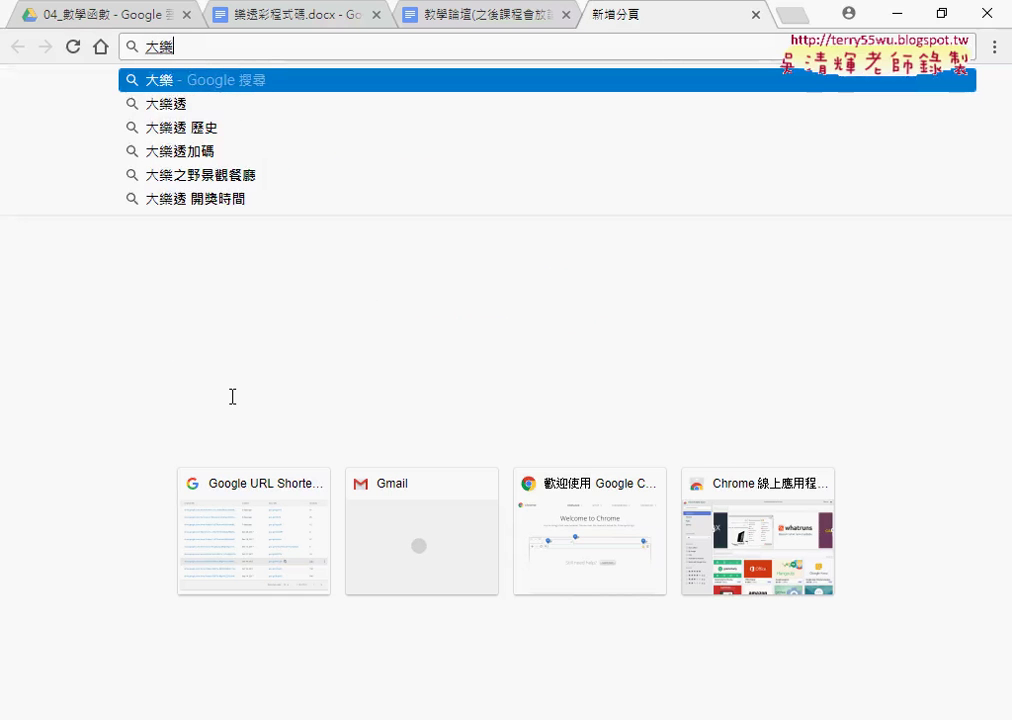
pyautogui.press('Down')
pyautogui.press('Down')
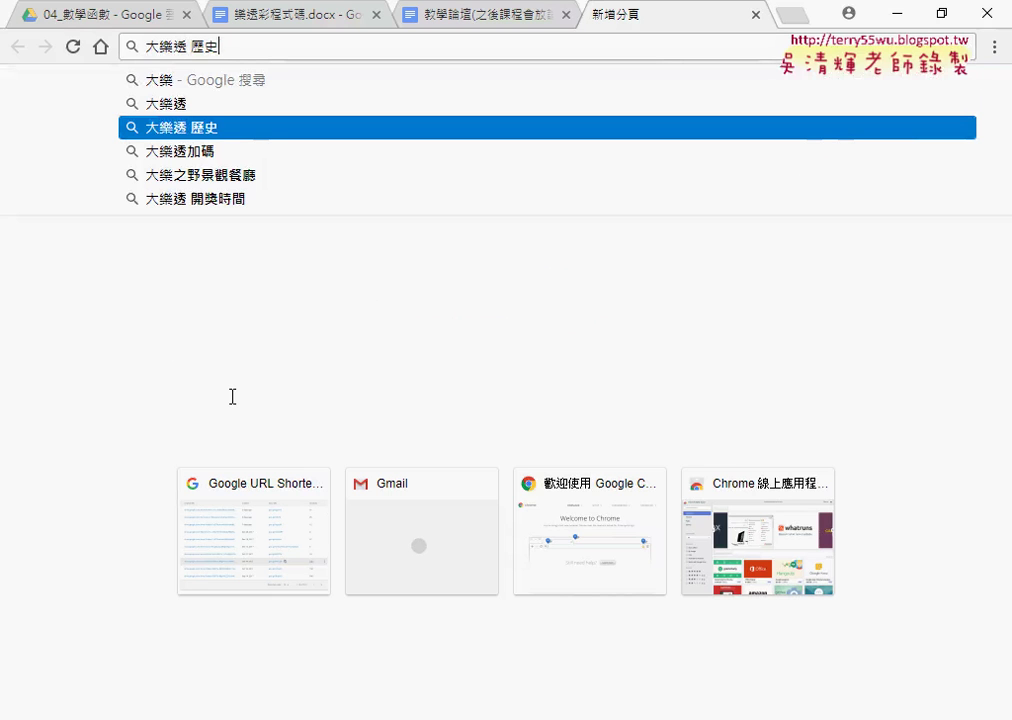
pyautogui.press('Return')
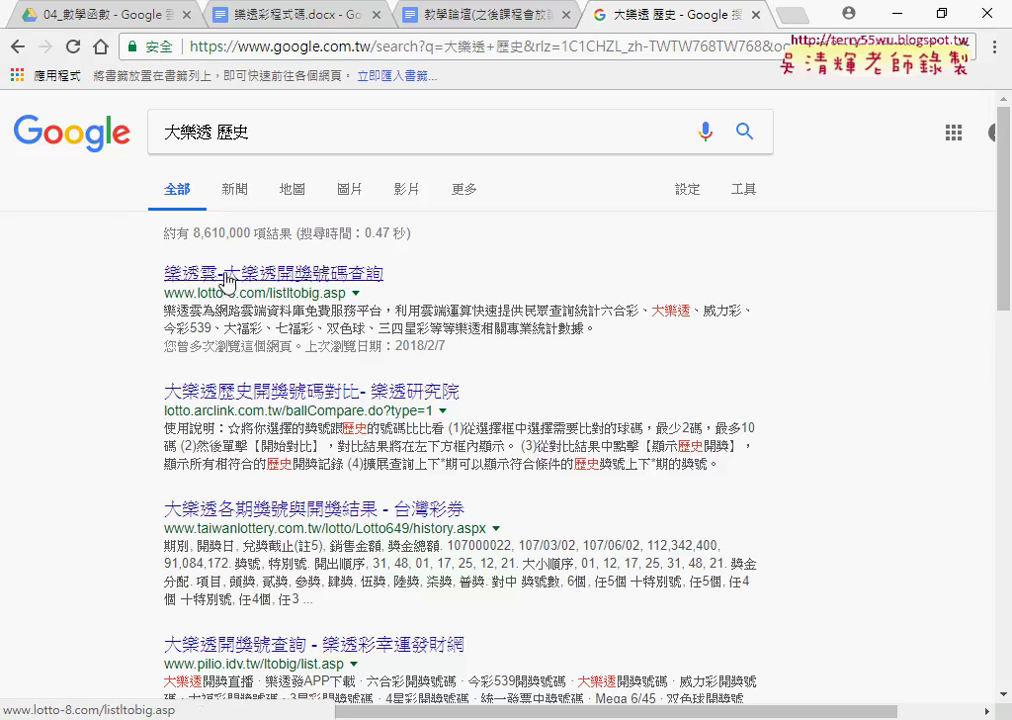
# Step: Open the Lotto-8 draw history result and highlight the latest draw date 2018/03/02
pyautogui.moveTo(385, 272); pyautogui.dragTo(162, 274)
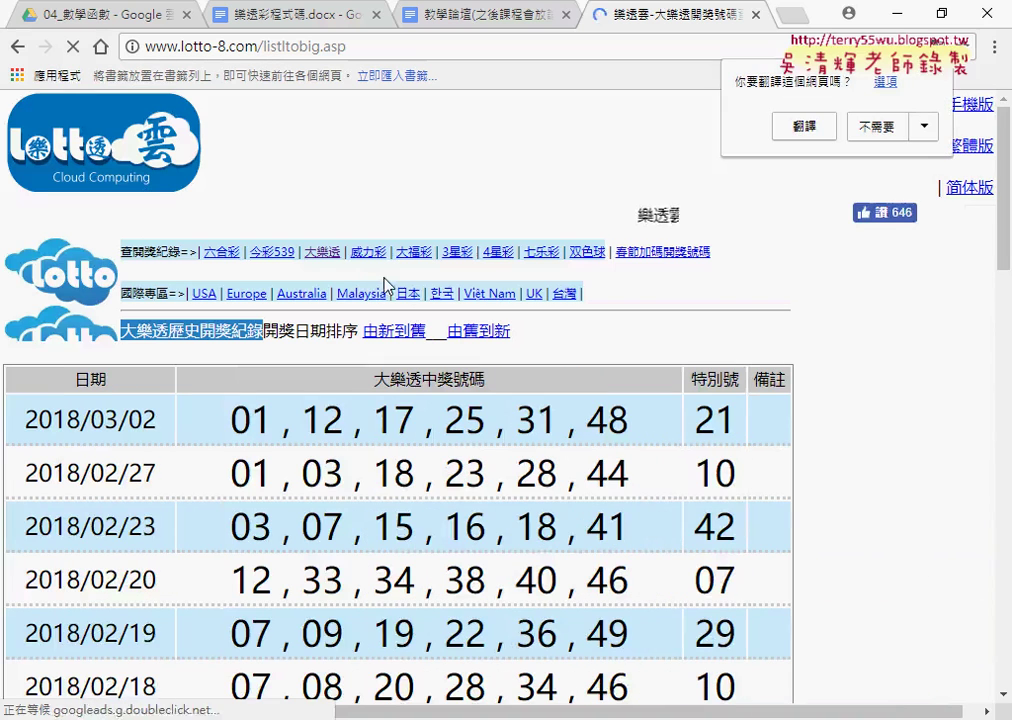
pyautogui.tripleClick(165, 418)
pyautogui.click(132, 488)
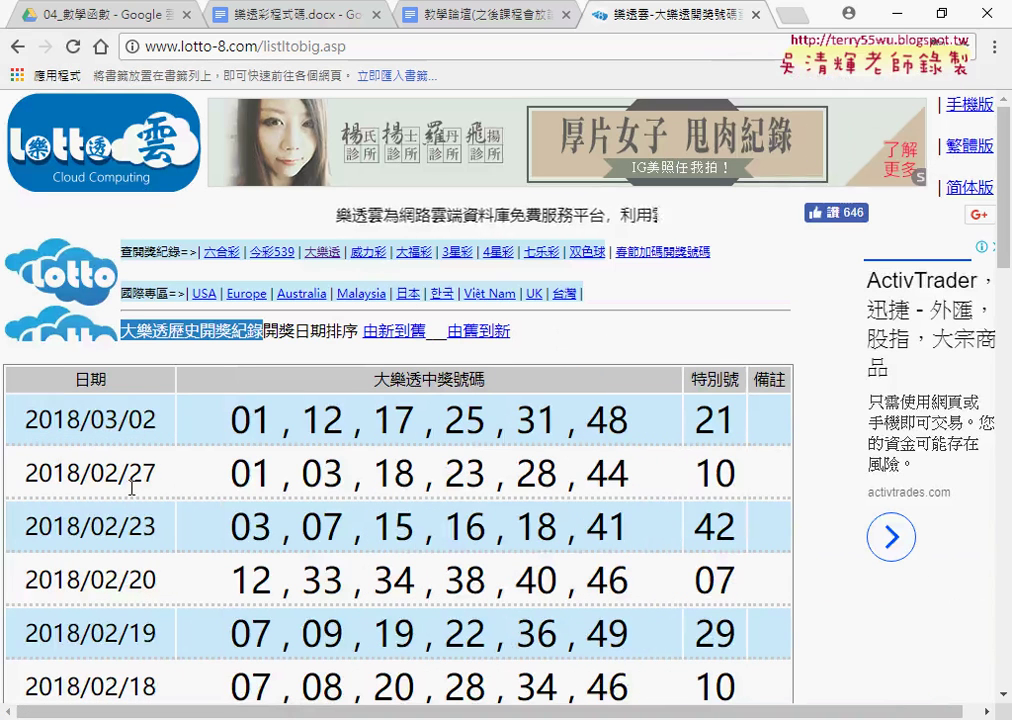
# Step: Go to the last results page 51 and highlight the earliest draw date 2004/01/05
pyautogui.scroll(-3, 140, 483)
pyautogui.scroll(-8, 140, 476)
pyautogui.scroll(-5, 140, 474)
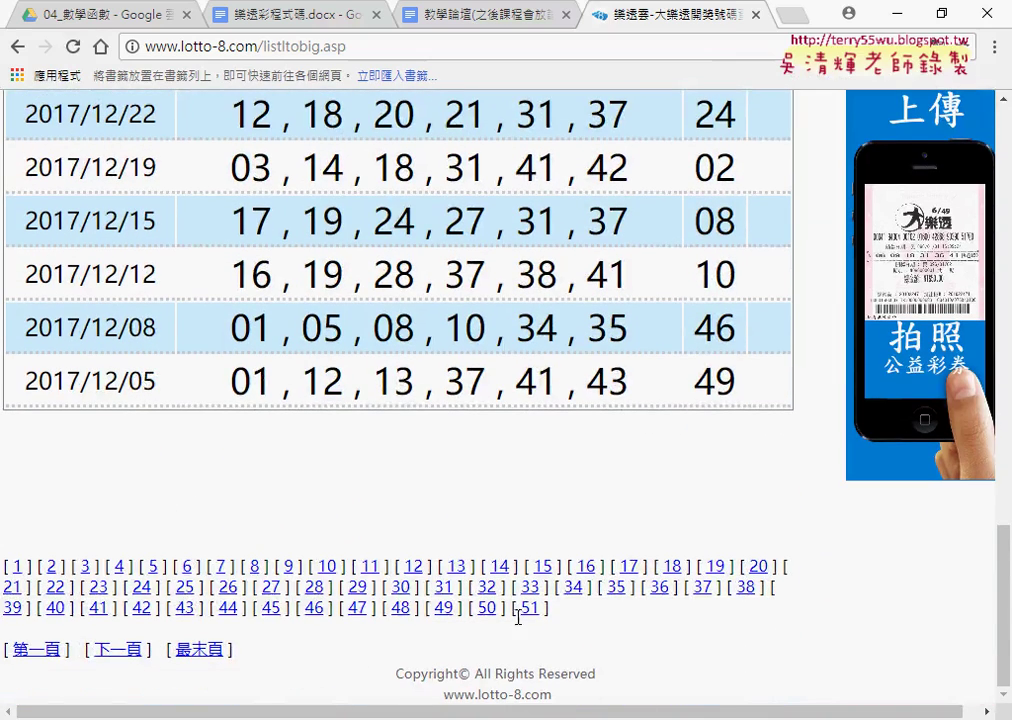
pyautogui.click(535, 612)
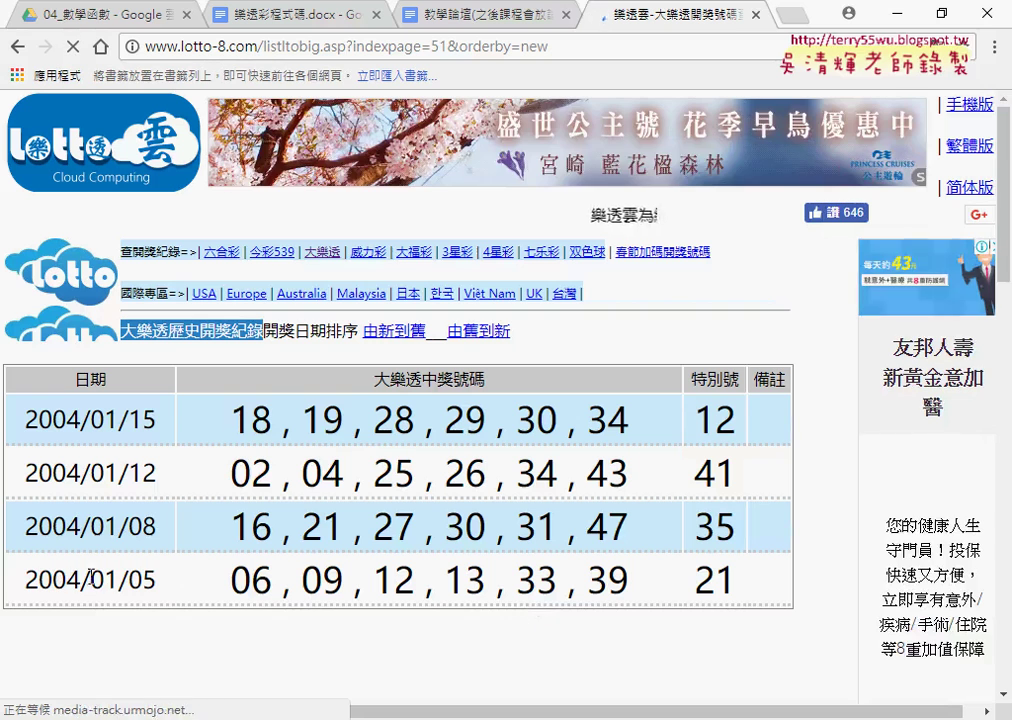
pyautogui.moveTo(24, 580); pyautogui.dragTo(168, 585)
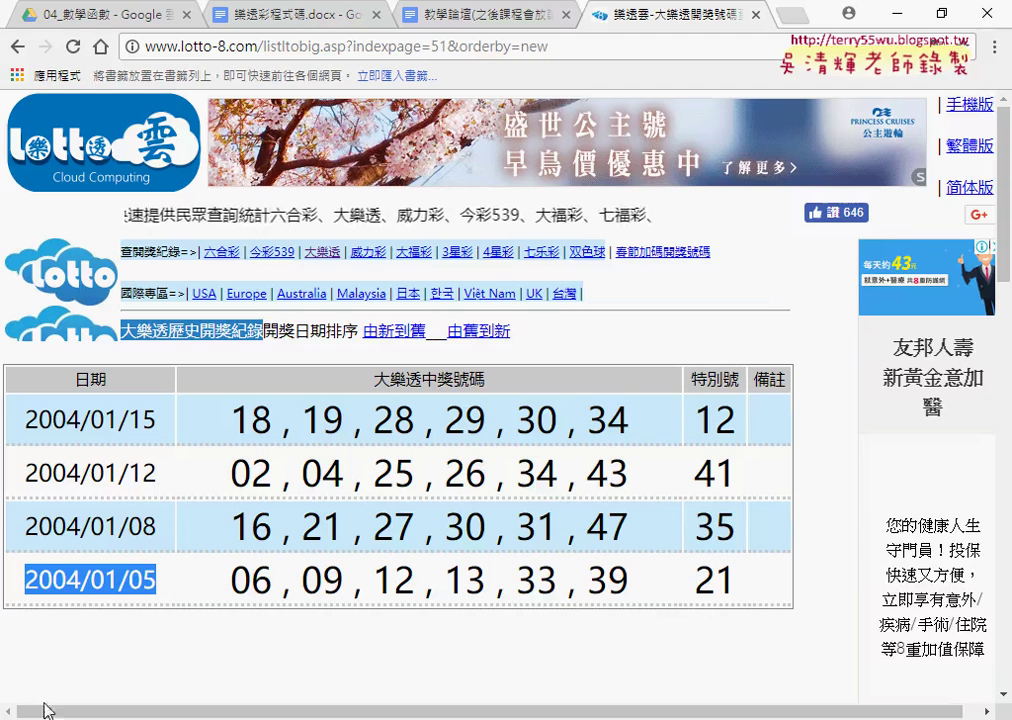
pyautogui.scroll(-4, 350, 500)
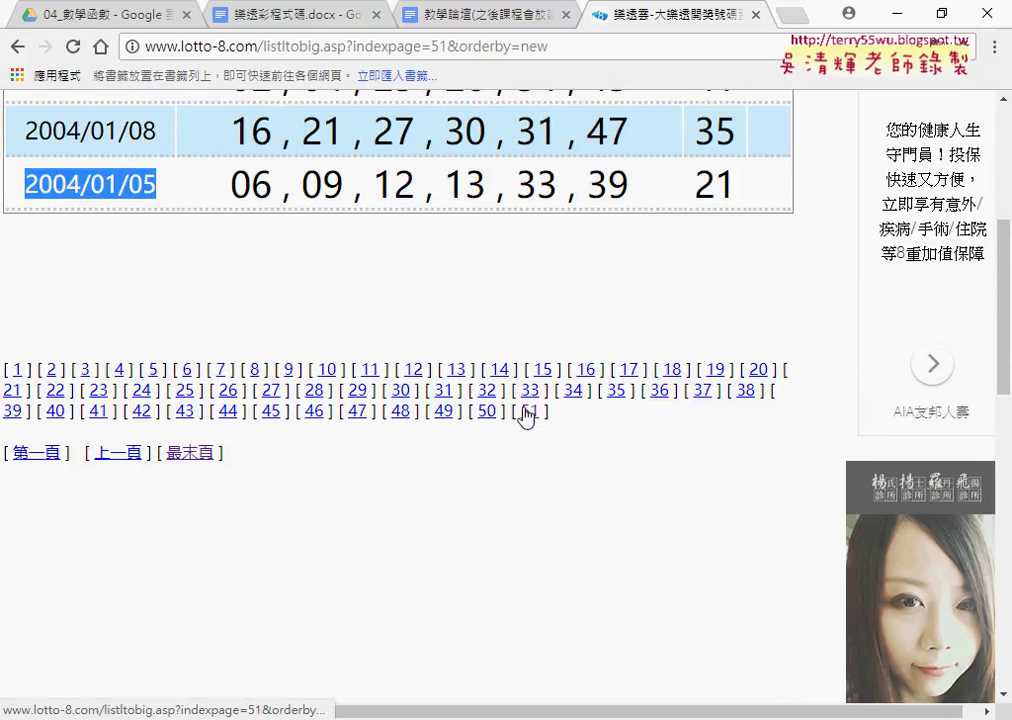
# Step: Return to Lotto-8 results page 1 and scroll down through its draws from 2018/03/02 to 2017/12/05
pyautogui.click(16, 370)
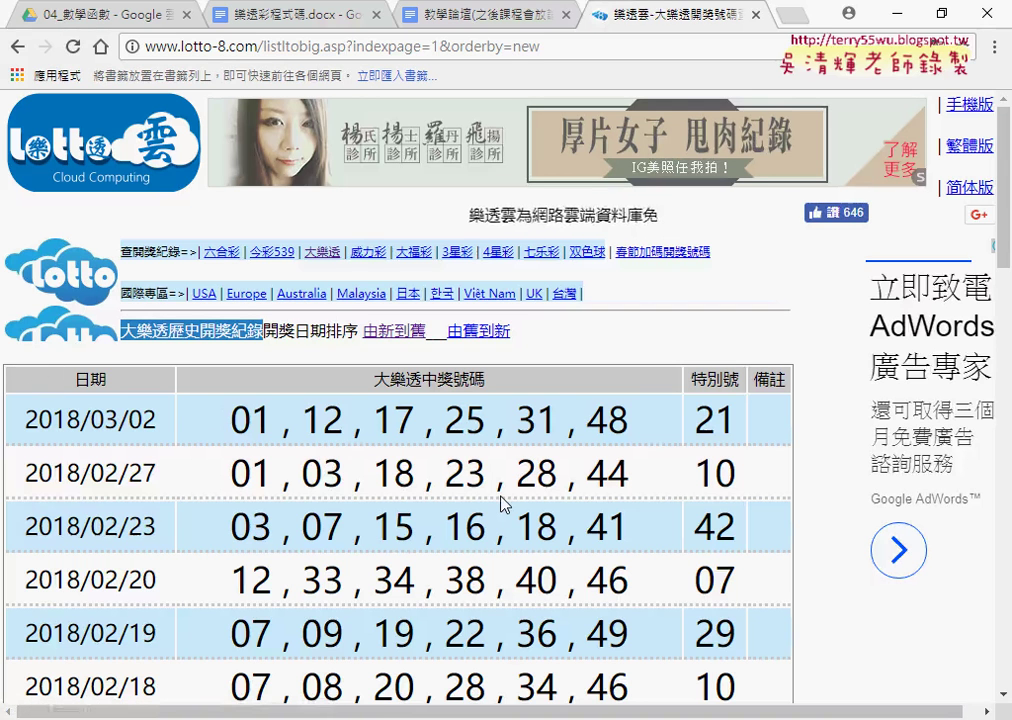
pyautogui.scroll(-1, 501, 505)
pyautogui.scroll(-8, 501, 505)
pyautogui.scroll(-3, 501, 505)
pyautogui.scroll(-2, 501, 505)
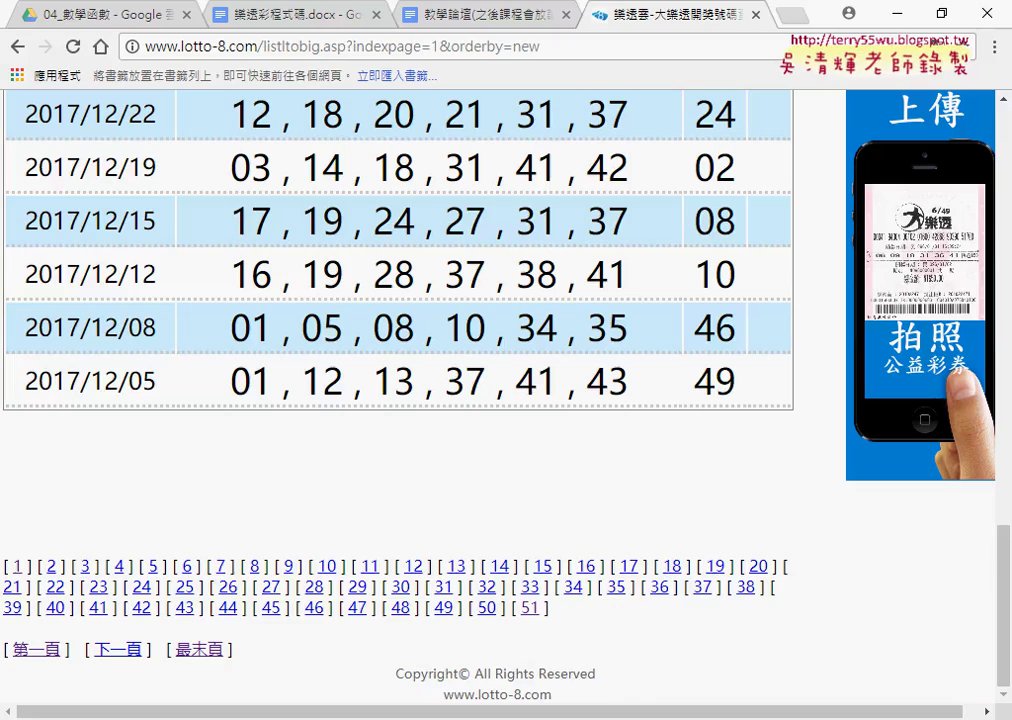
# Step: In the VBA editor, select the entire Public Sub 前7名_按排名輸出 procedure for copying
pyautogui.moveTo(520, 715)
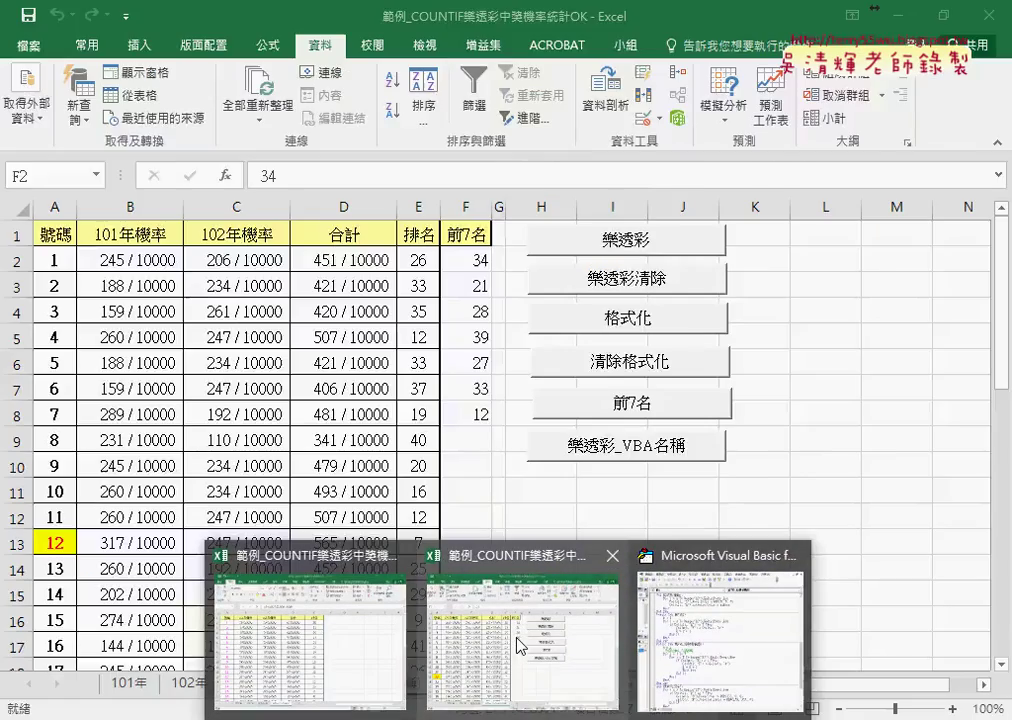
pyautogui.click(720, 640)
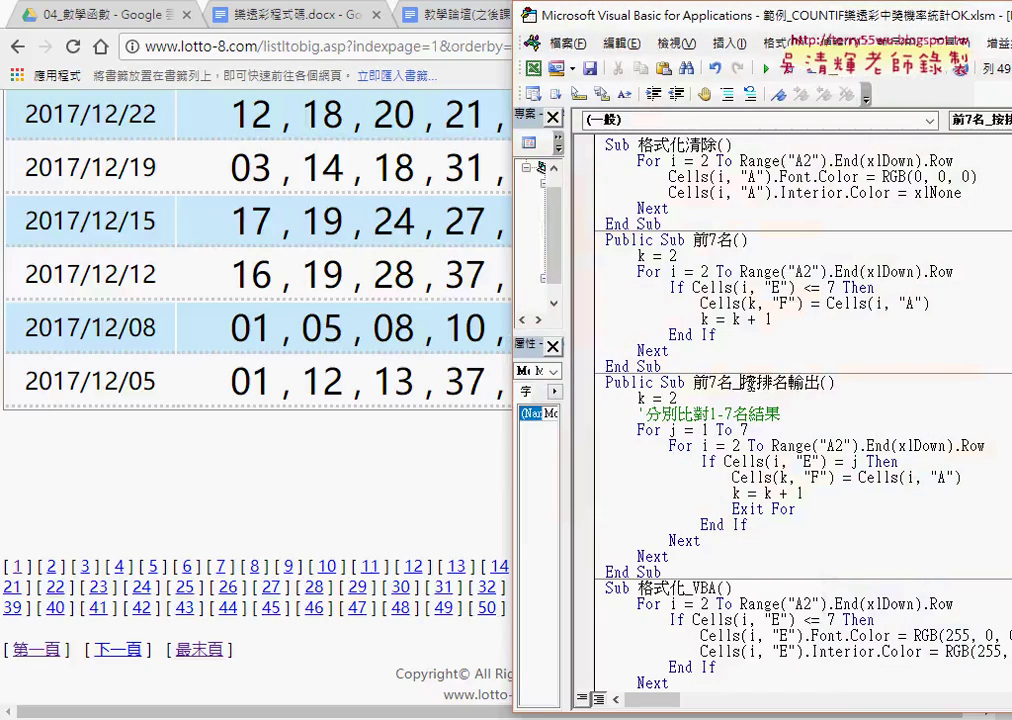
pyautogui.moveTo(740, 383); pyautogui.dragTo(820, 383)
pyautogui.moveTo(675, 565)
pyautogui.mouseDown()
pyautogui.moveTo(587, 413)
pyautogui.moveTo(592, 392)
pyautogui.mouseUp()
pyautogui.hotkey('ctrl', 'c')
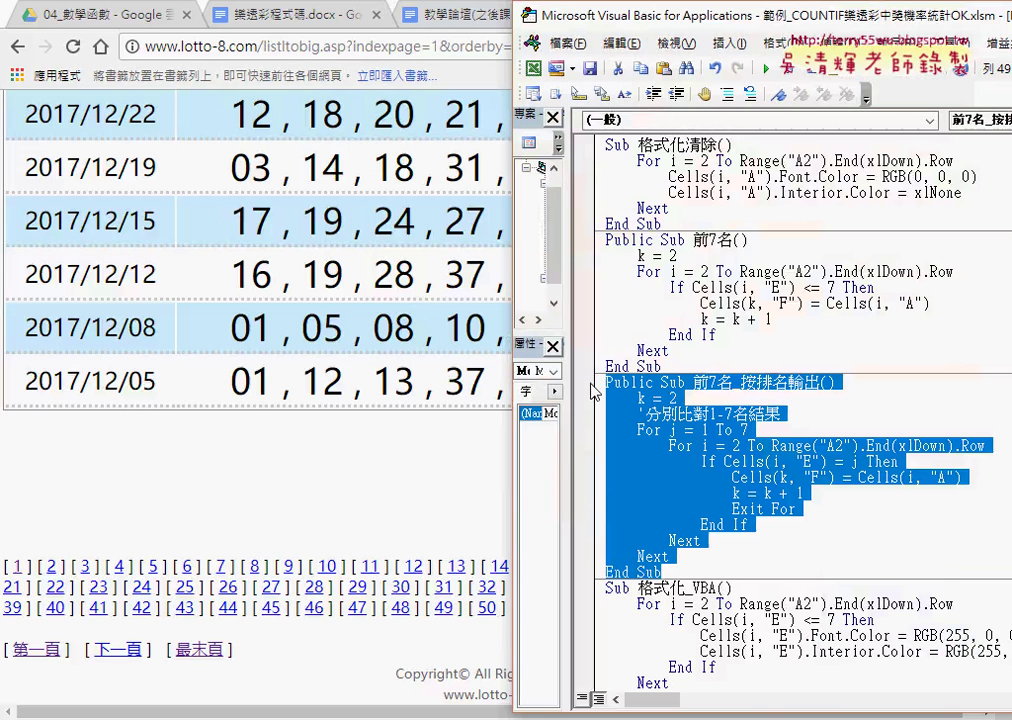
# Step: In 樂透彩程式碼.docx, paste the macro on a new line after the 前7名 End Sub and select the pasted block
pyautogui.click(314, 18)
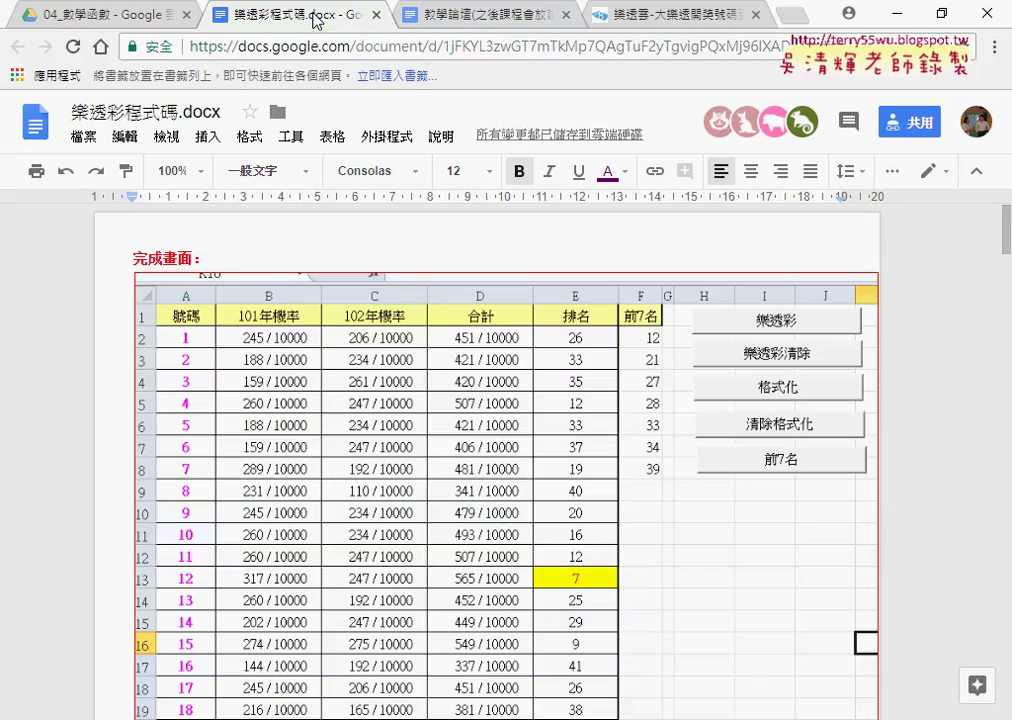
pyautogui.moveTo(1007, 232); pyautogui.dragTo(1008, 545)
pyautogui.click(184, 573)
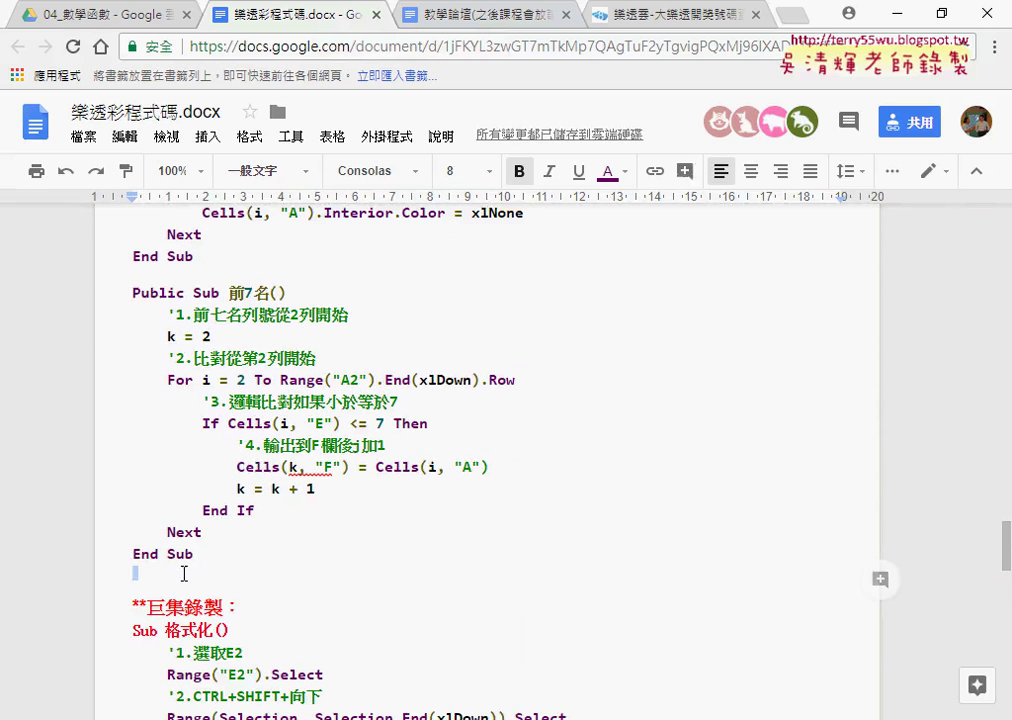
pyautogui.press('Return')
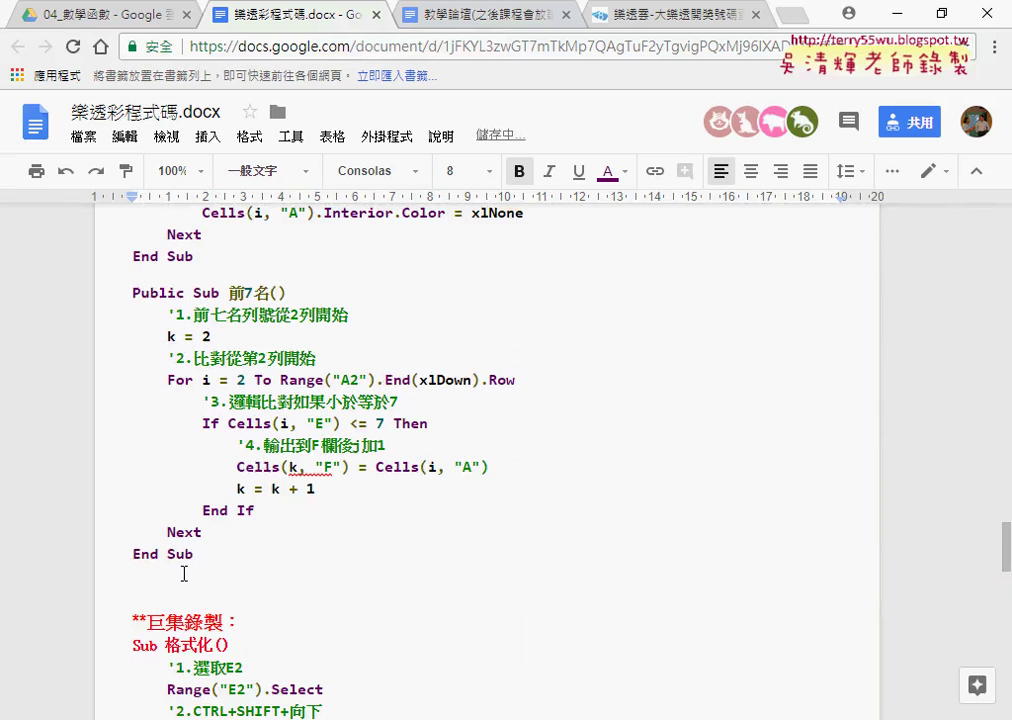
pyautogui.hotkey('ctrl', 'v')
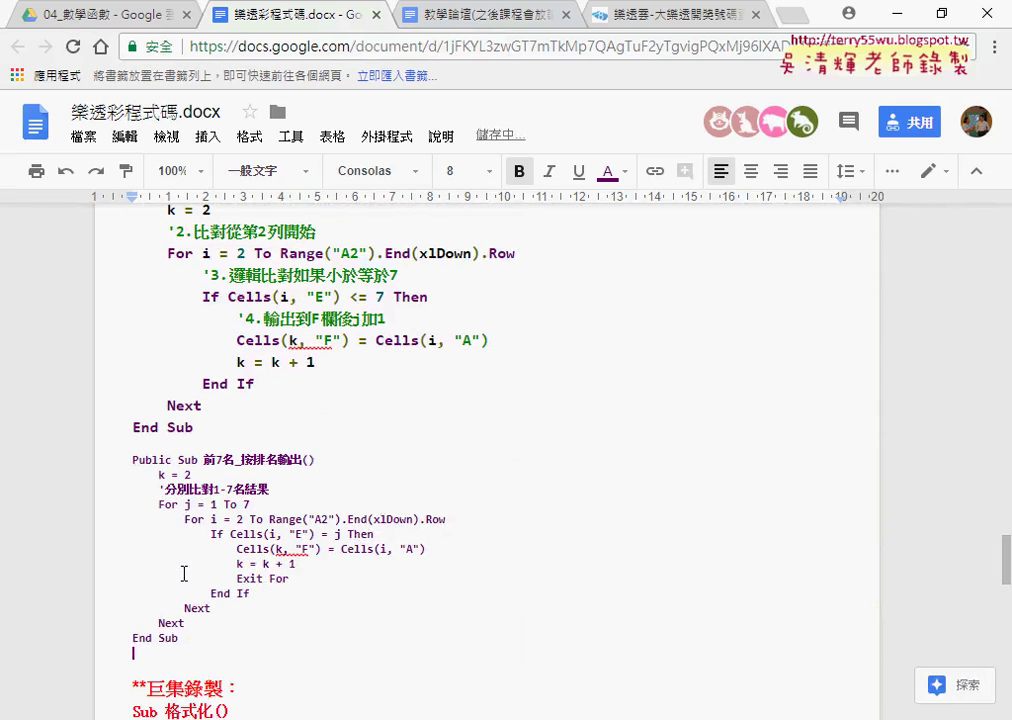
pyautogui.click(228, 638)
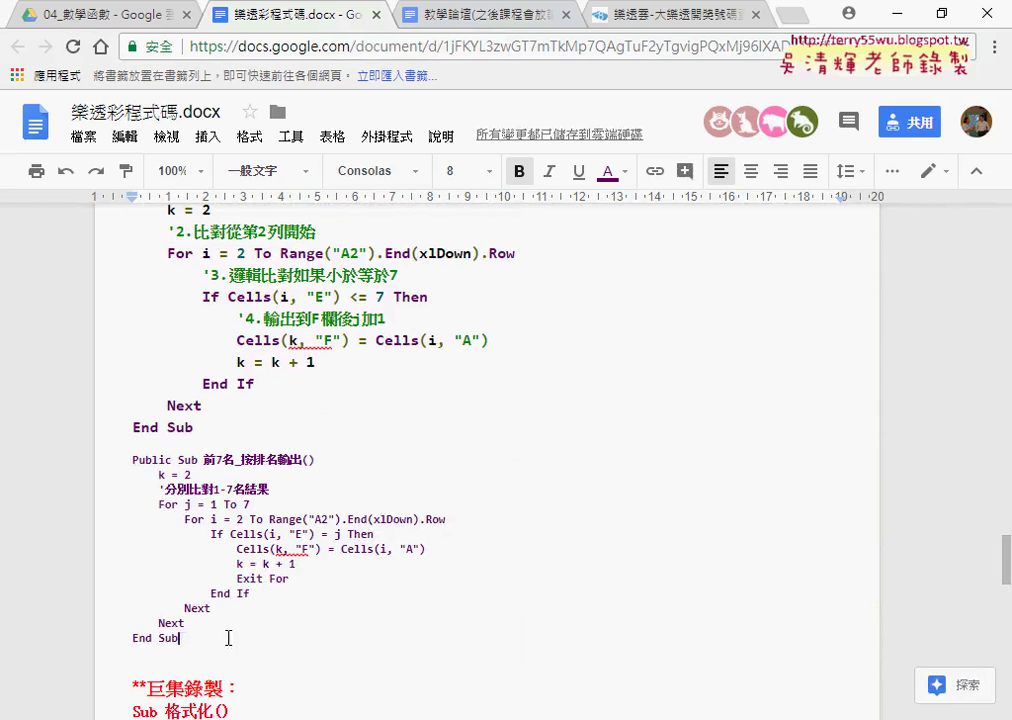
pyautogui.moveTo(228, 638); pyautogui.dragTo(66, 462)
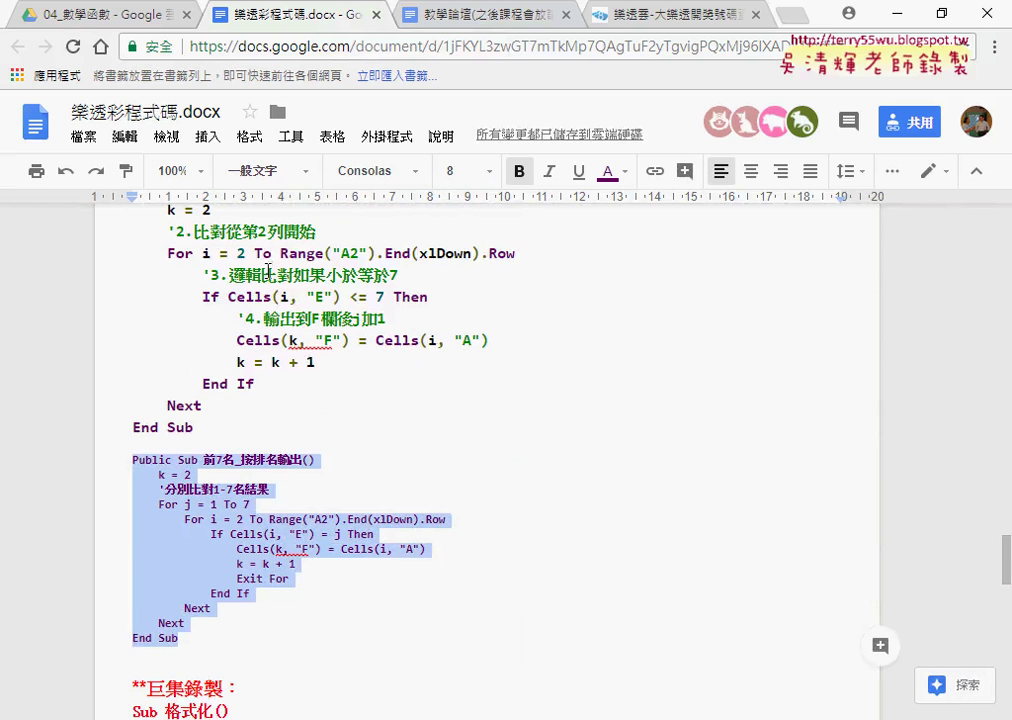
# Step: Apply Add-ons > Code Pretty > Format Selection to the pasted 前7名_按排名輸出 block
pyautogui.click(386, 137)
pyautogui.moveTo(429, 210)
pyautogui.click(577, 219)
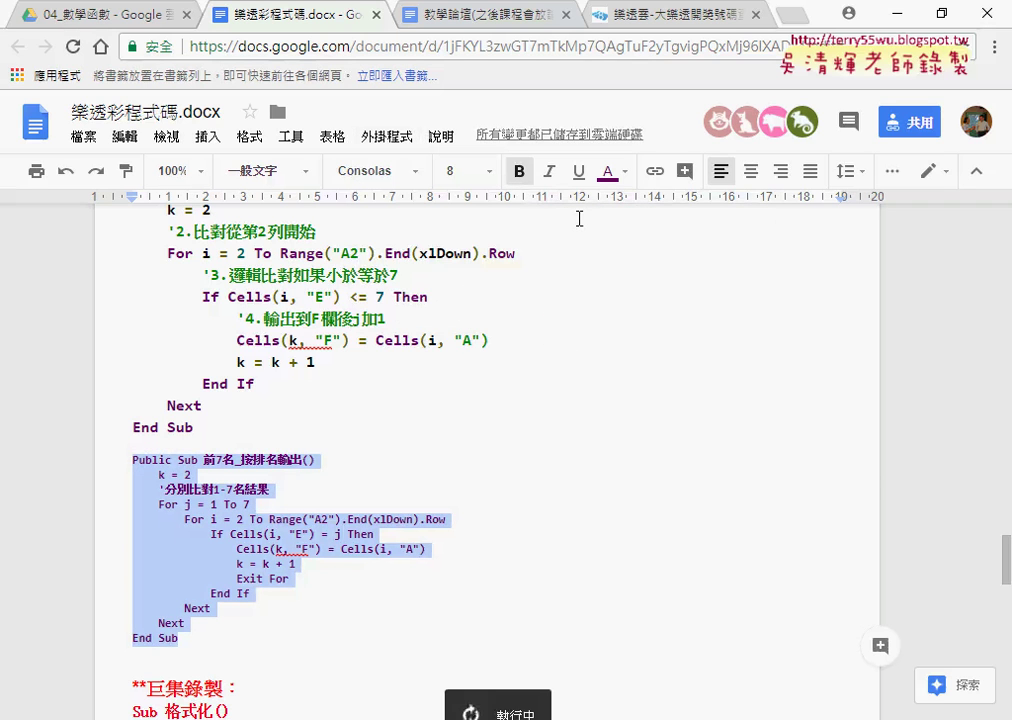